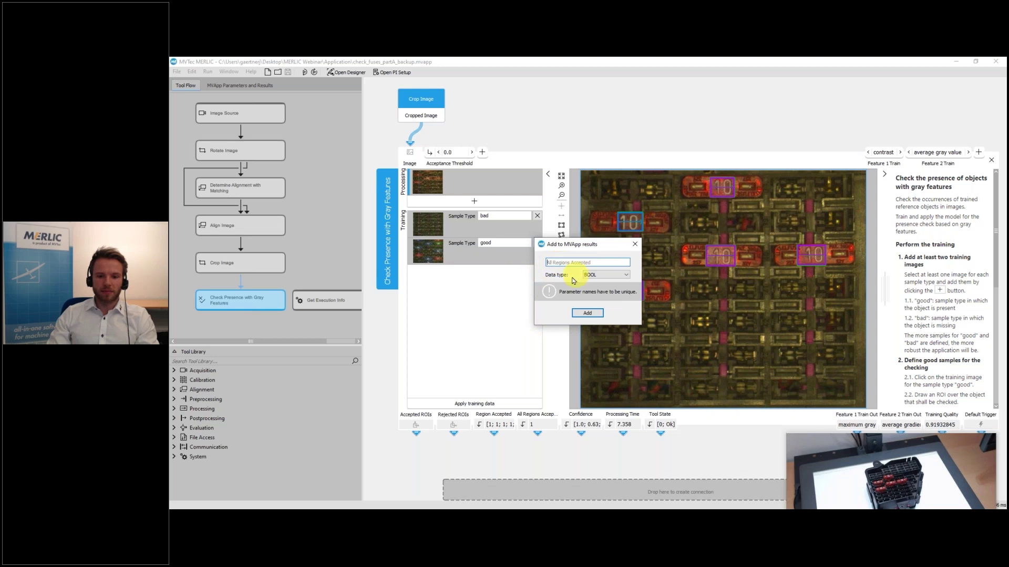
# - Add the All Regions Accepted output to the MVApp results with data type BOOL
pyautogui.click(589, 314)
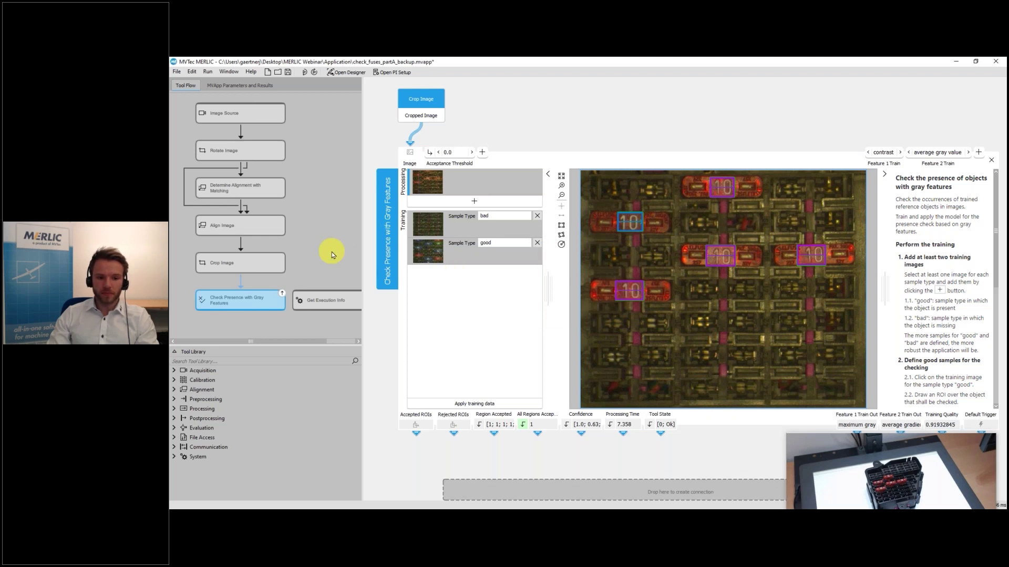
# - Add an Evaluate Expression tool to the tool flow below Check Presence with Gray Features
pyautogui.moveTo(291, 345); pyautogui.dragTo(289, 371)
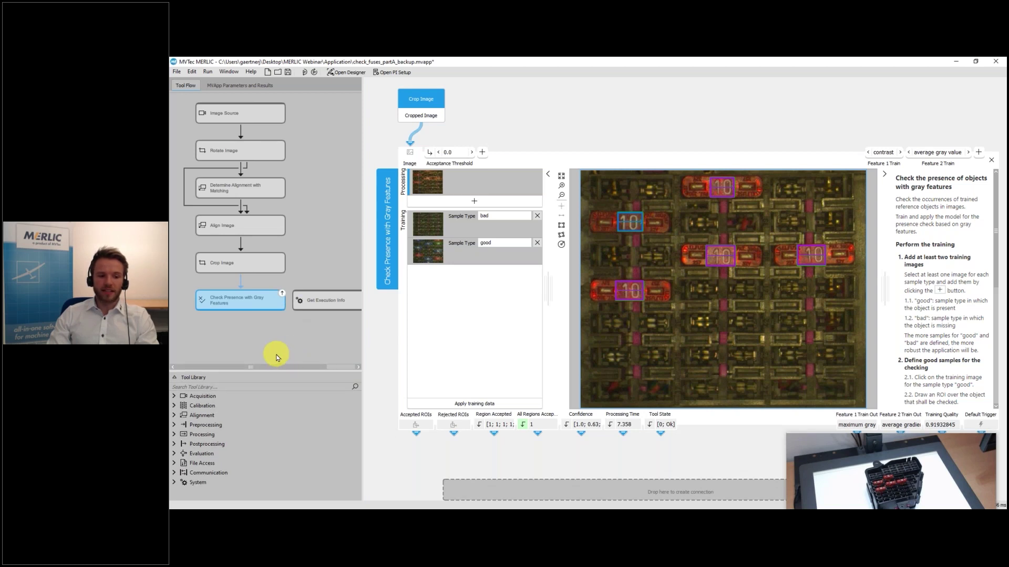
pyautogui.click(176, 483)
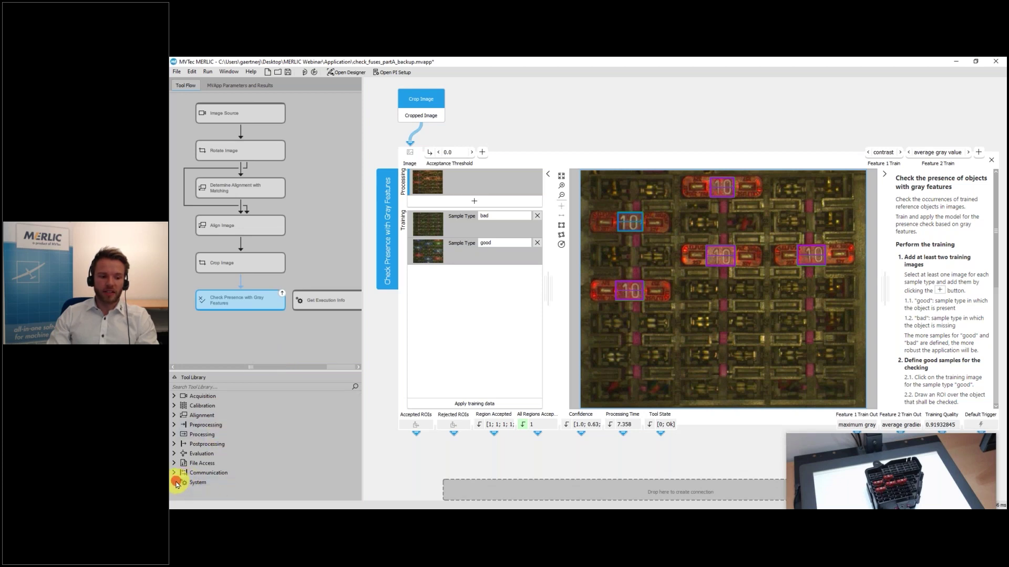
pyautogui.click(175, 454)
pyautogui.moveTo(248, 481); pyautogui.dragTo(243, 315)
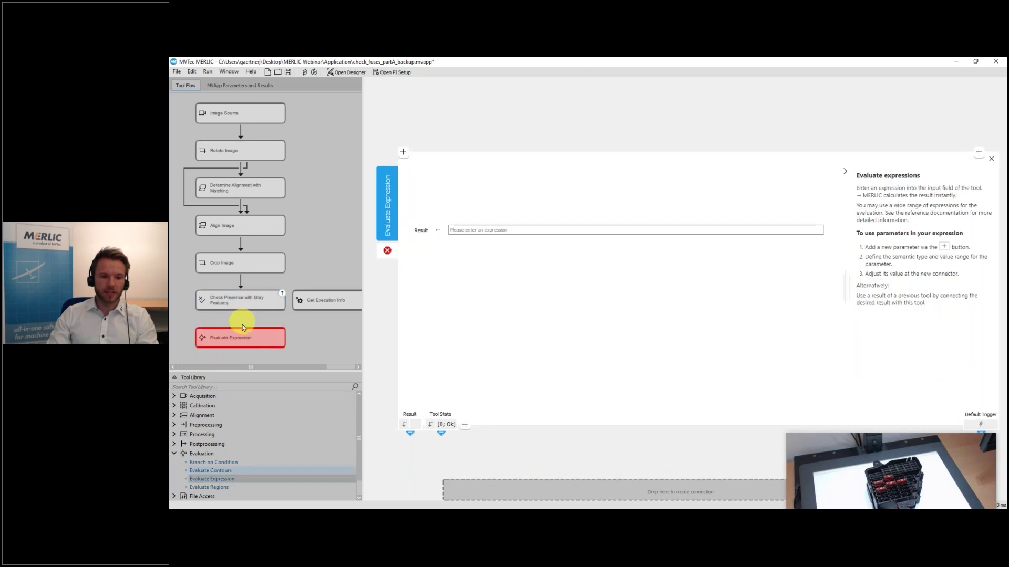
# - Connect the Region Accepted result of Check Presence with Gray Features to a new parameter of the Evaluate Expression tool
pyautogui.click(402, 152)
pyautogui.click(597, 304)
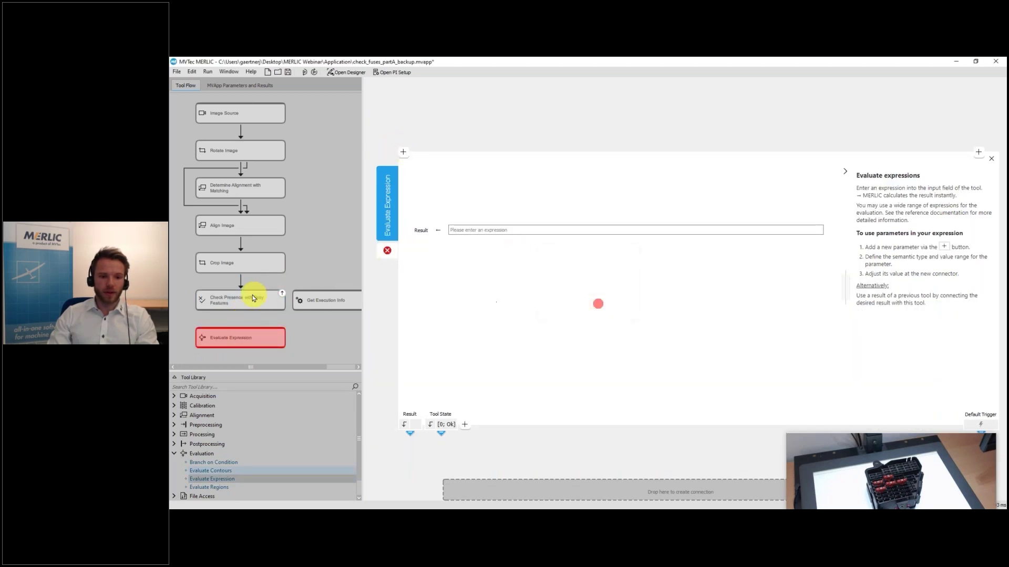
pyautogui.click(256, 298)
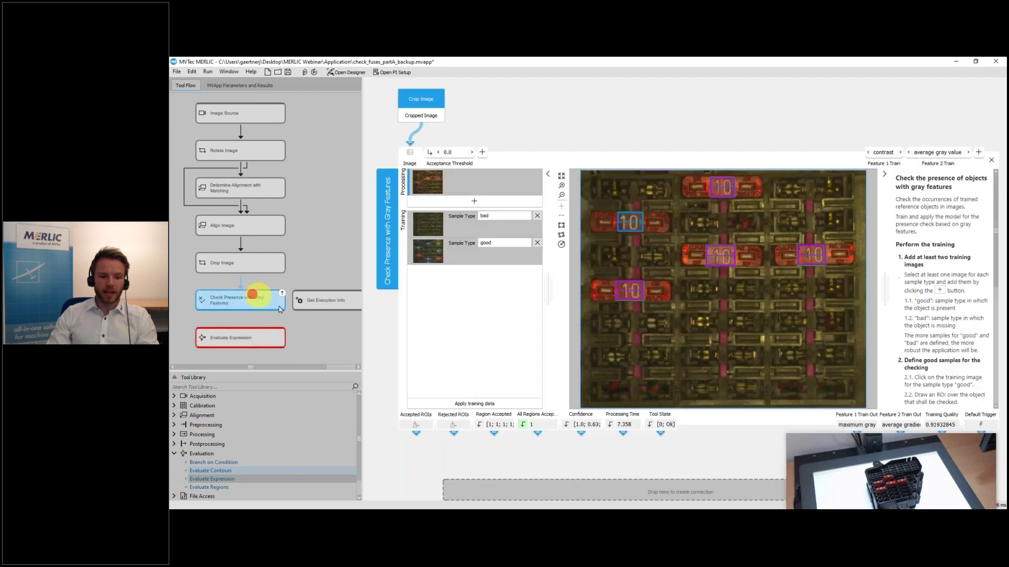
pyautogui.click(493, 431)
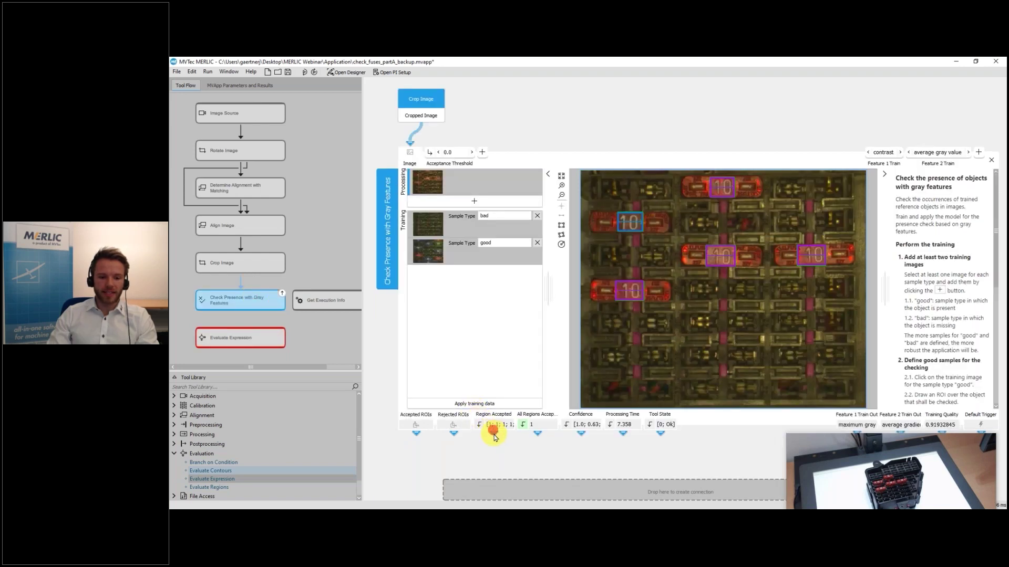
pyautogui.moveTo(487, 438); pyautogui.dragTo(526, 492)
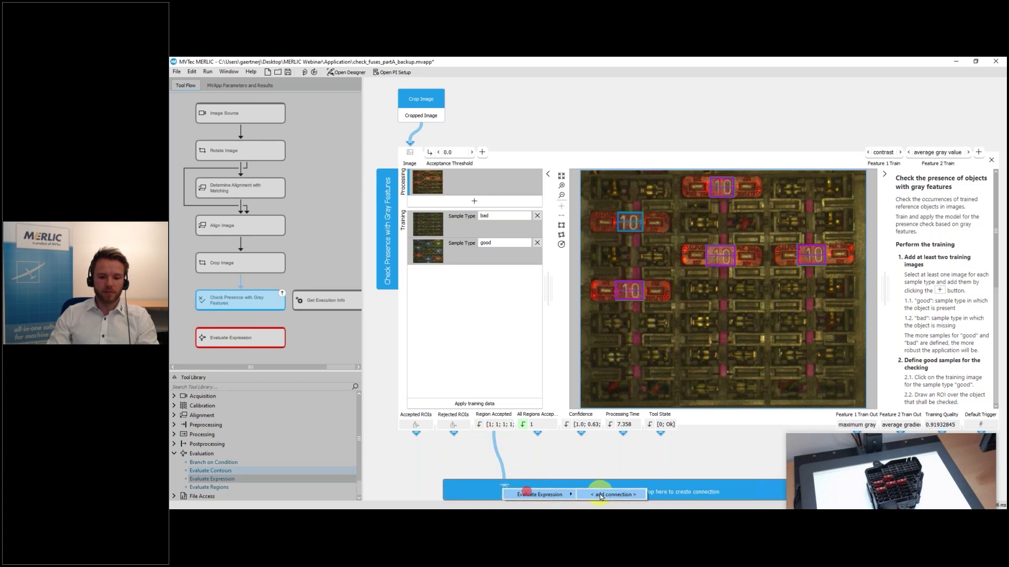
pyautogui.click(593, 494)
# - Copy the prepared expression from the EvaluateExpression text file into the Evaluate Expression tool, joining RegionAccepted[0] to RegionAccepted[4] into a bracketed, semicolon-separated string
pyautogui.click(490, 507)
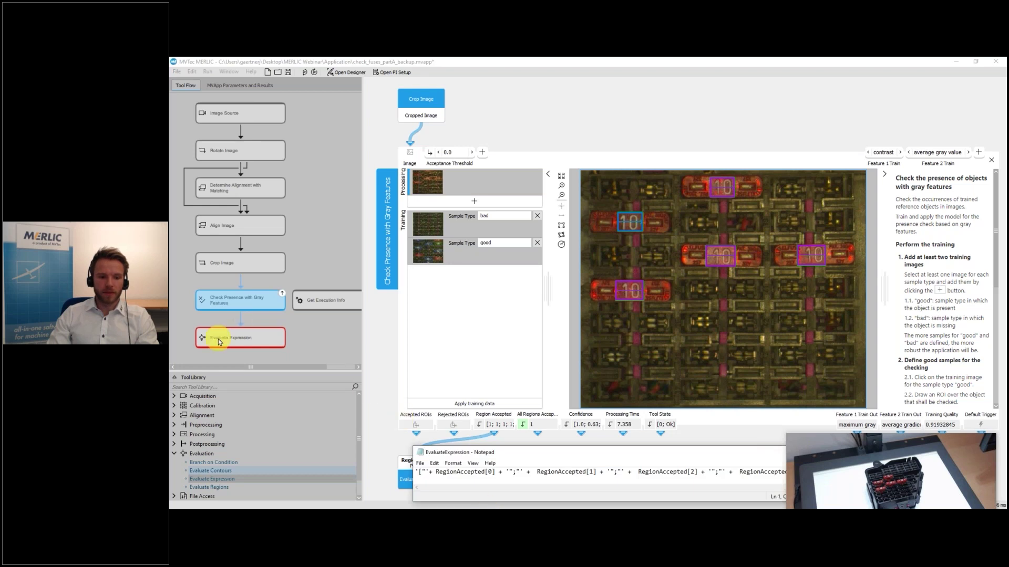
pyautogui.click(218, 339)
pyautogui.click(481, 507)
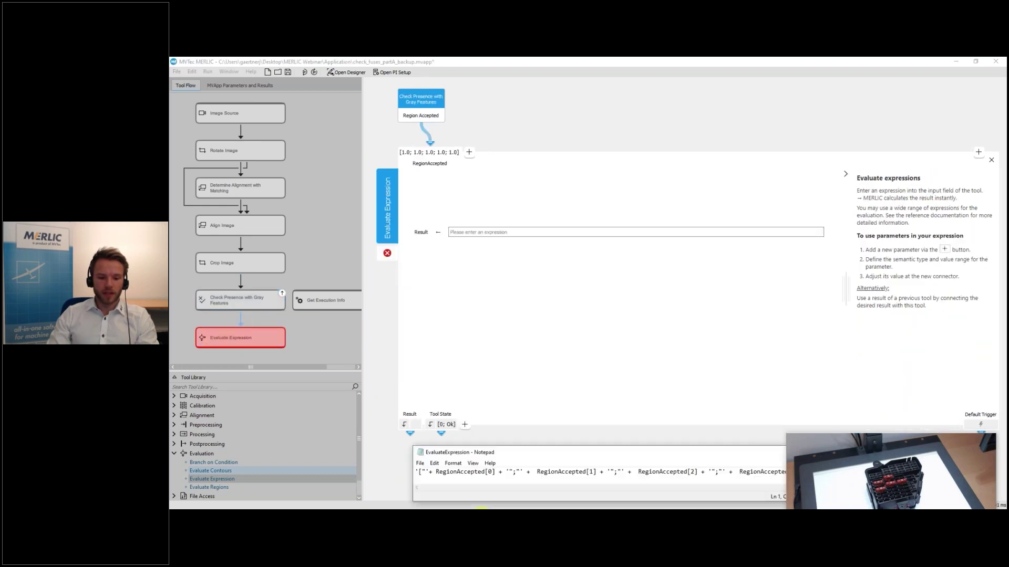
pyautogui.click(482, 473)
pyautogui.hotkey('ctrl', 'a')
pyautogui.click(511, 318)
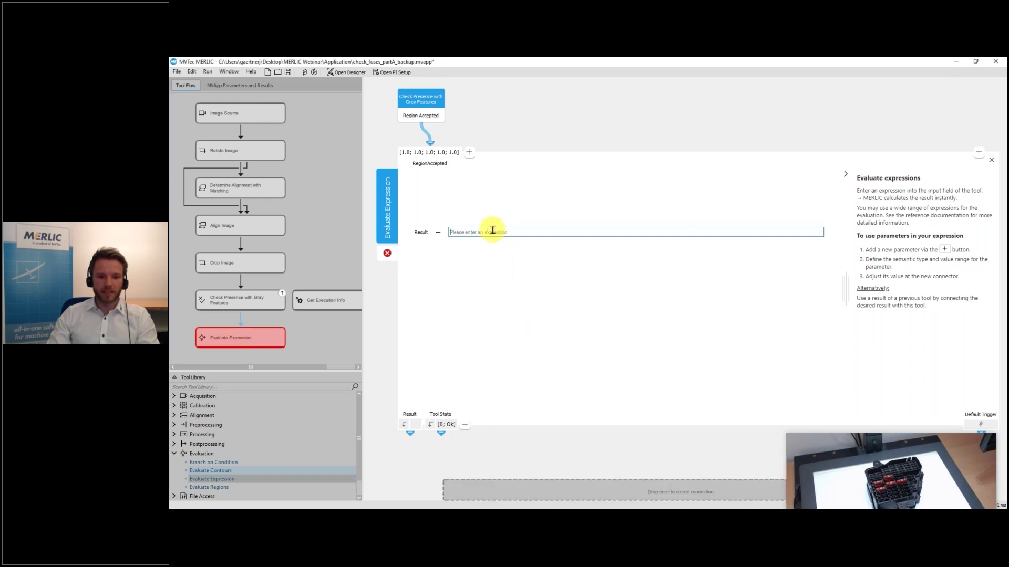
pyautogui.write('"[" + RegionAccepted[0] + ";" + RegionAccepted[1] + ";" + RegionAccepted[2] + ";" + RegionAccepted[3] + ";" + RegionAccepted[4] + "]"')
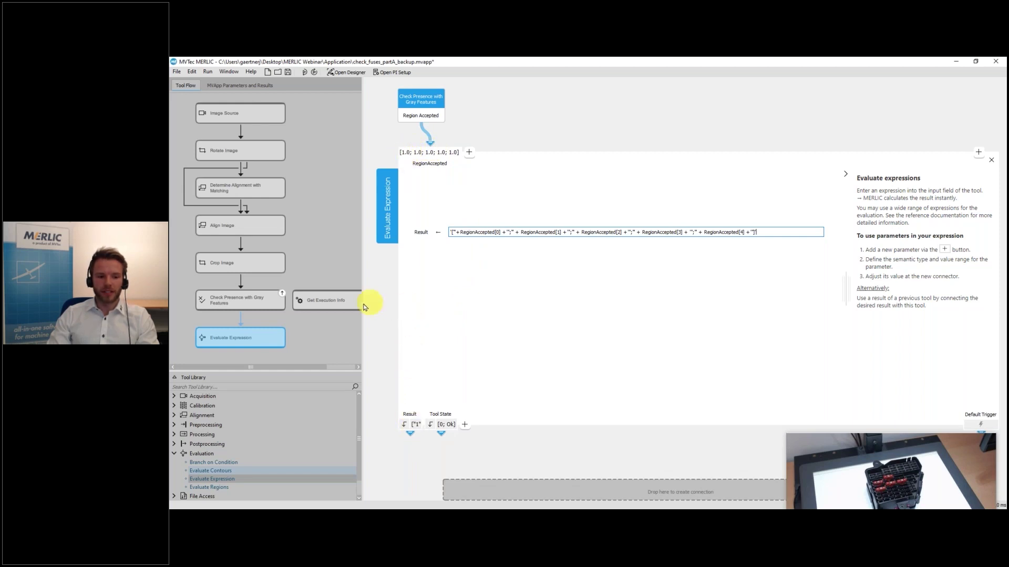
# - Add the Result output of Evaluate Expression to the MVApp results with data type STRING_80
pyautogui.click(405, 429)
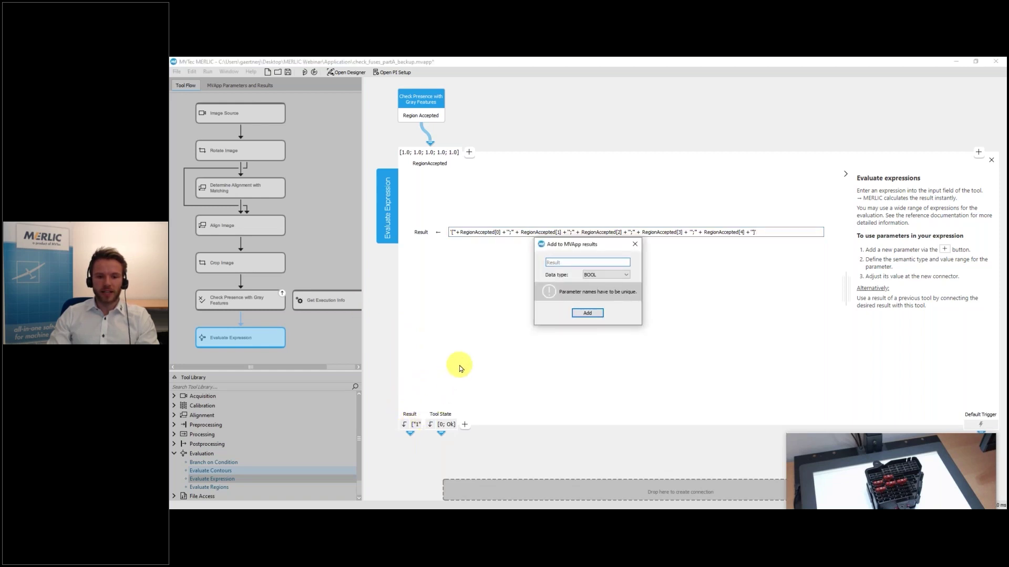
pyautogui.click(593, 275)
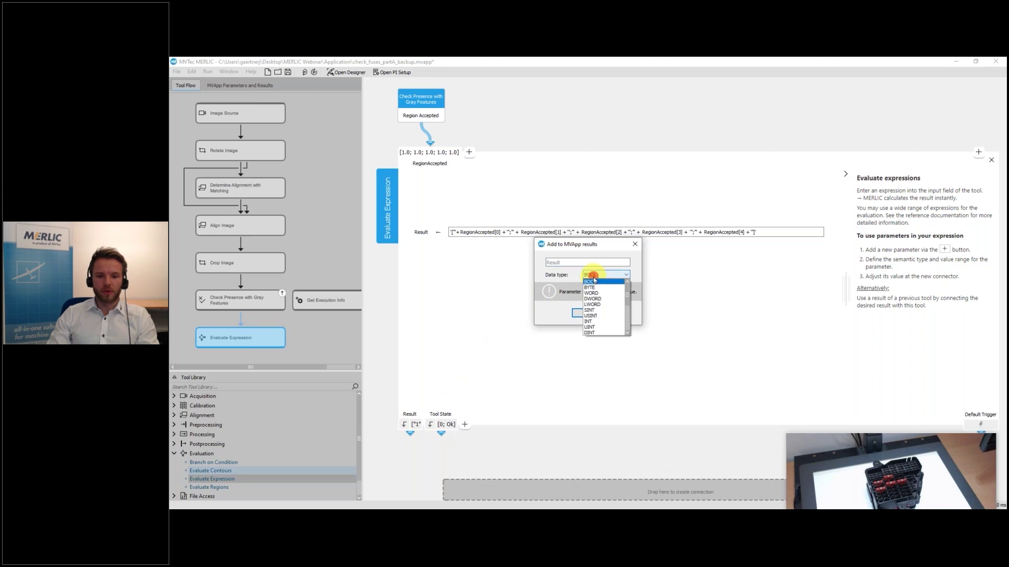
pyautogui.scroll(-2, 601, 328)
pyautogui.scroll(-2, 602, 334)
pyautogui.click(601, 333)
pyautogui.click(583, 314)
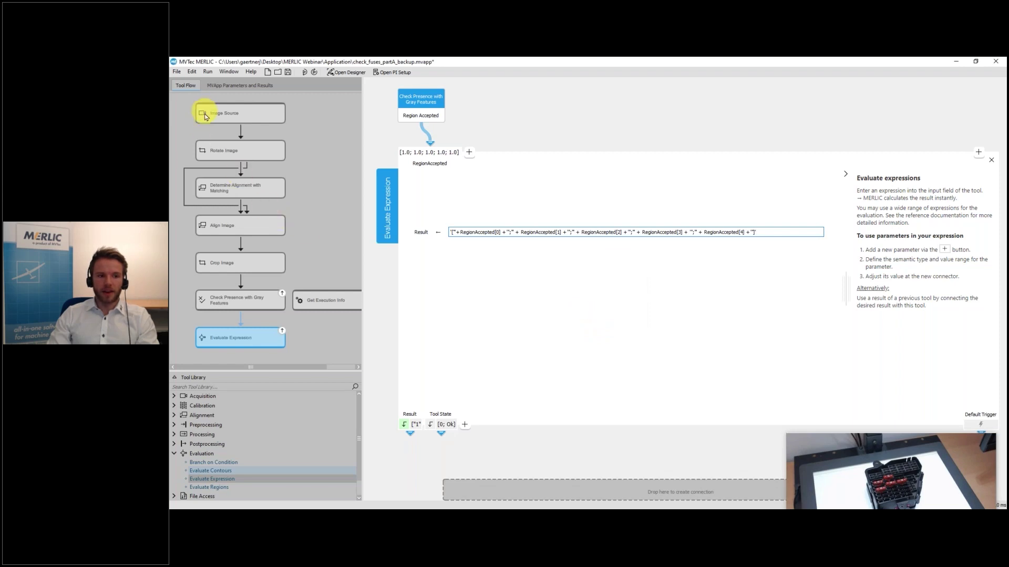
# - Review the MVApp results and save the vision app as check_fuses_partA, overwriting the existing file
pyautogui.click(227, 85)
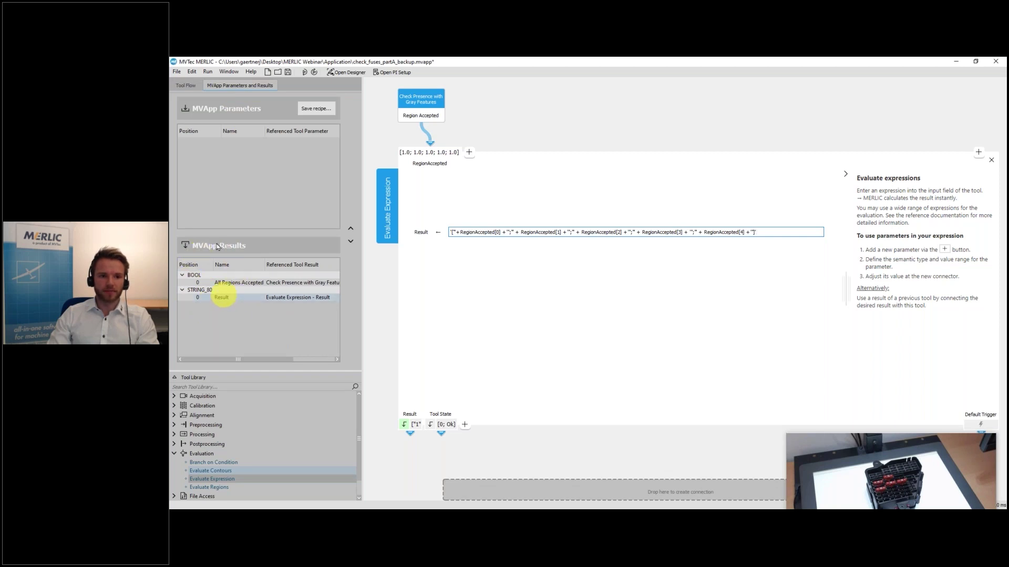
pyautogui.click(177, 73)
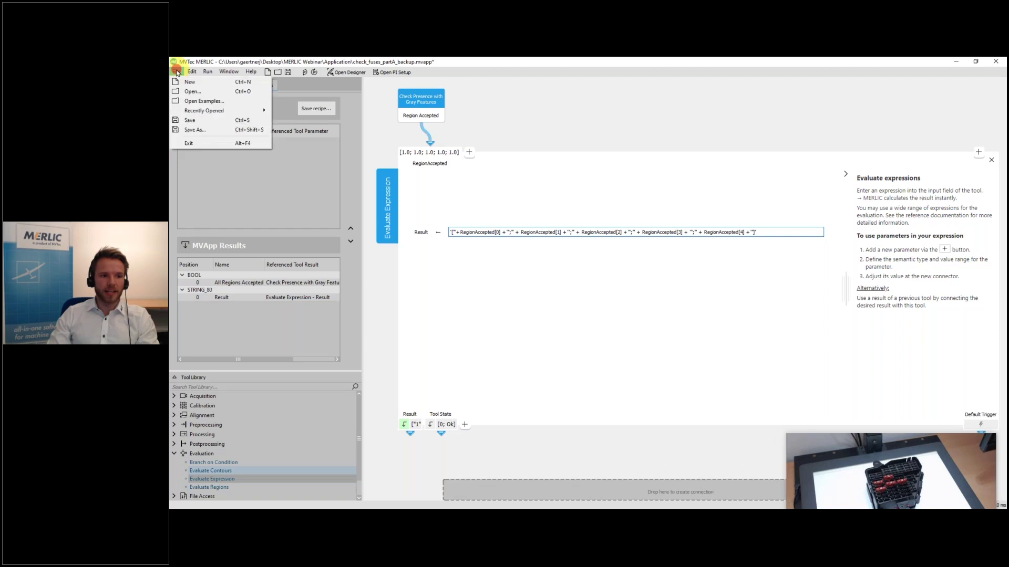
pyautogui.click(198, 131)
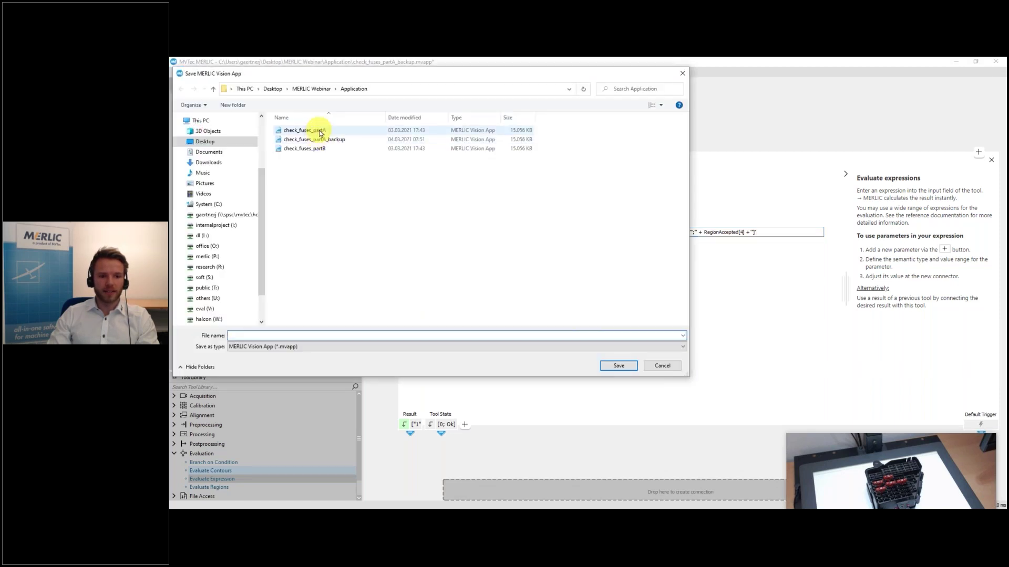
pyautogui.click(328, 133)
pyautogui.doubleClick(328, 133)
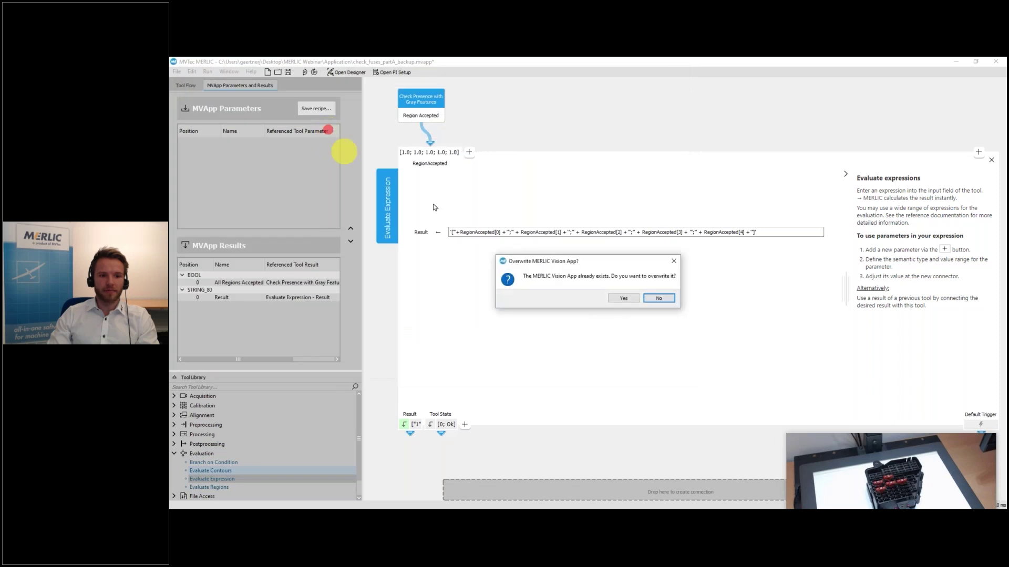
pyautogui.click(623, 299)
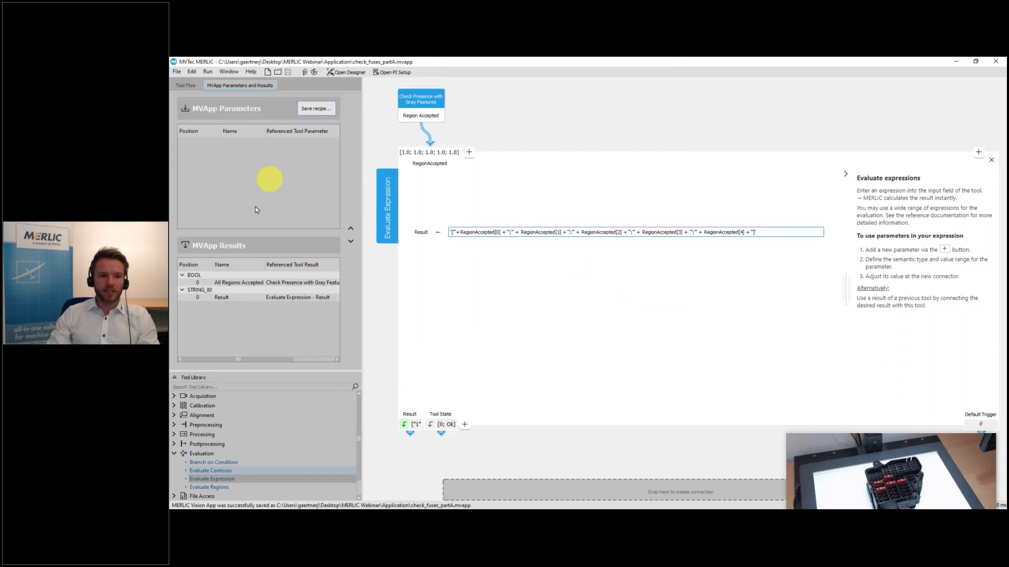
# - Save a recipe for the vision app as check_fuses_partA.mrcp, overwriting the existing recipe file
pyautogui.click(315, 109)
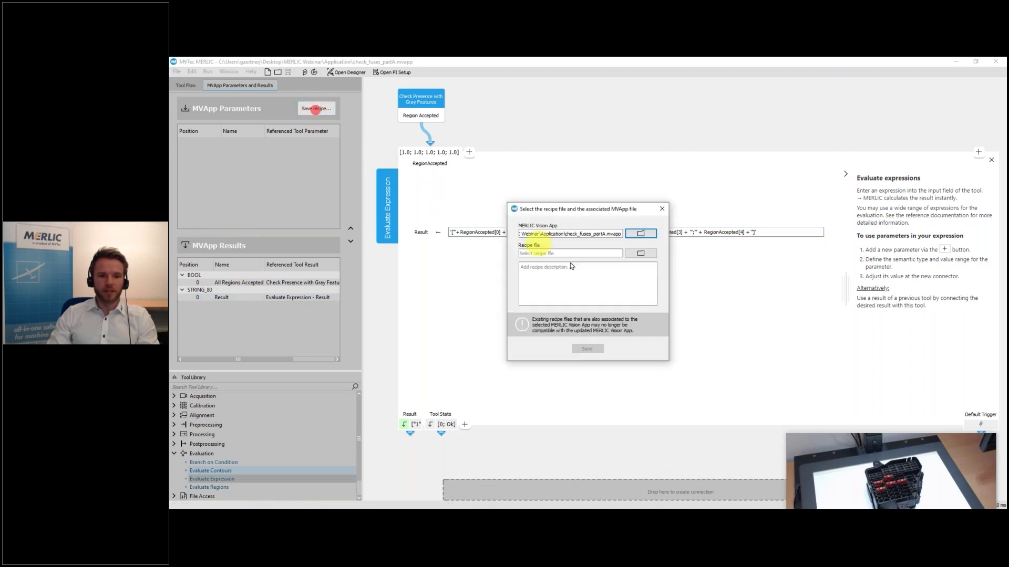
pyautogui.click(634, 252)
pyautogui.click(625, 268)
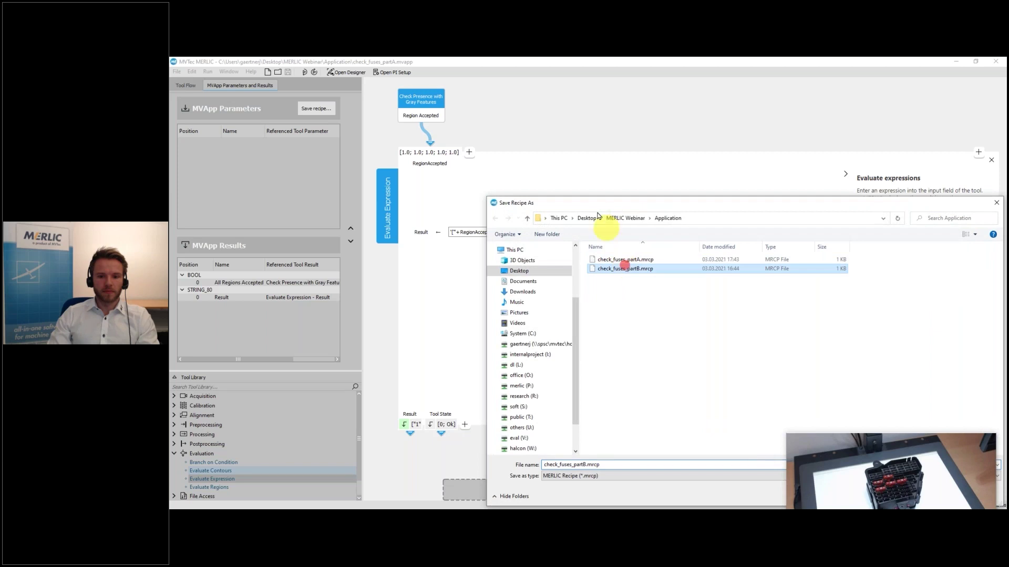
pyautogui.moveTo(597, 205); pyautogui.dragTo(417, 137)
pyautogui.click(504, 219)
pyautogui.click(725, 429)
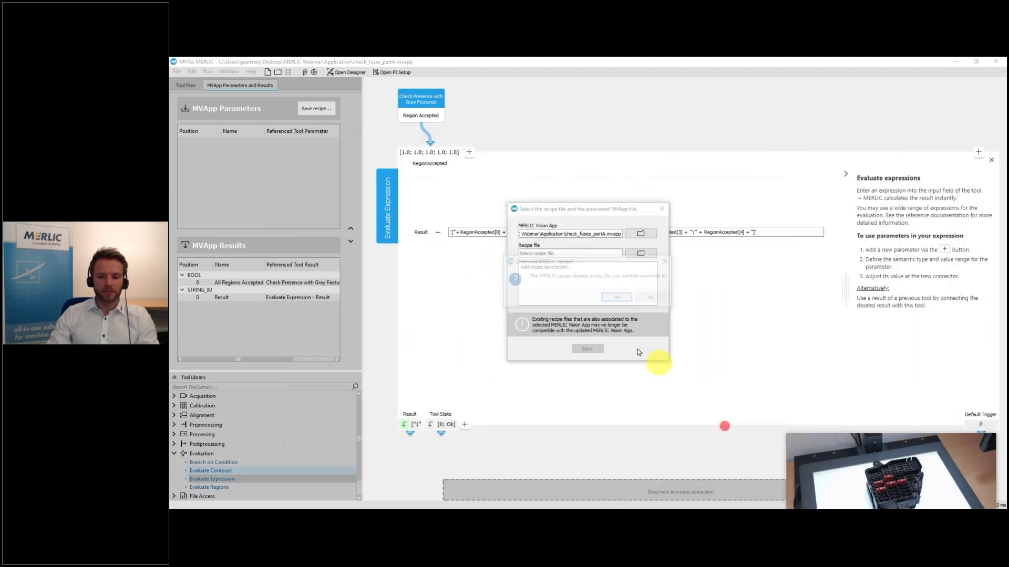
pyautogui.click(615, 300)
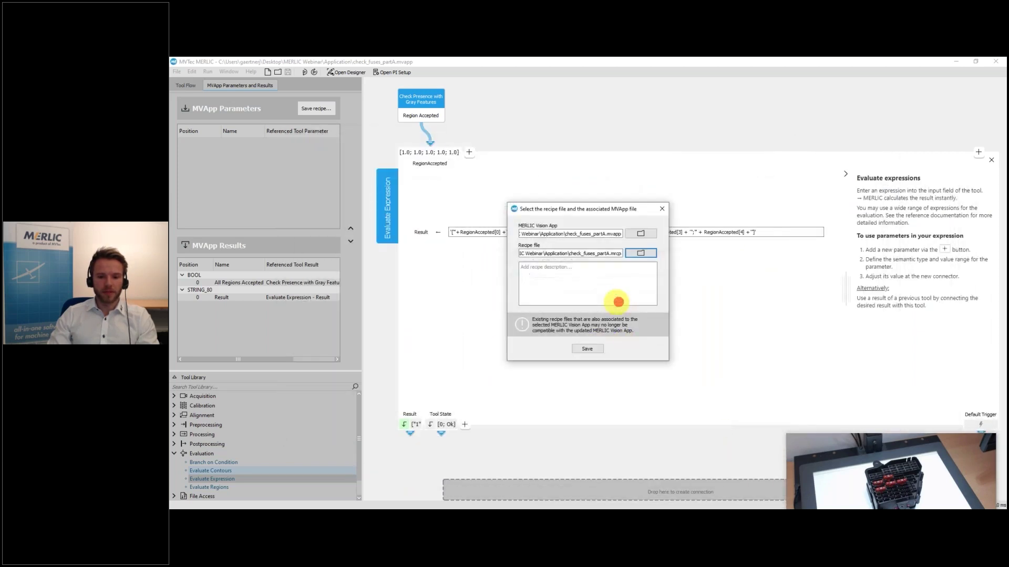
pyautogui.click(597, 351)
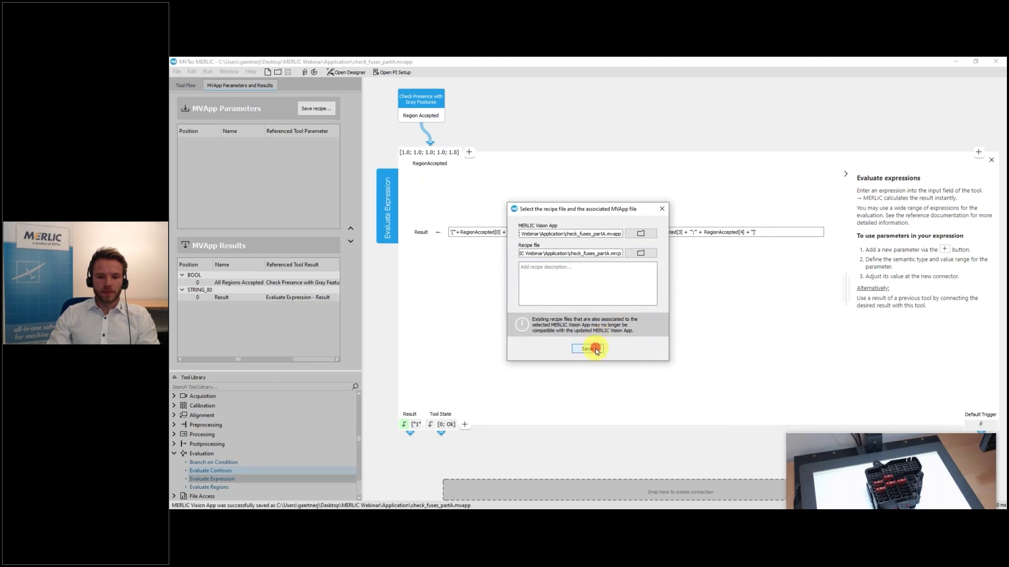
pyautogui.click(641, 254)
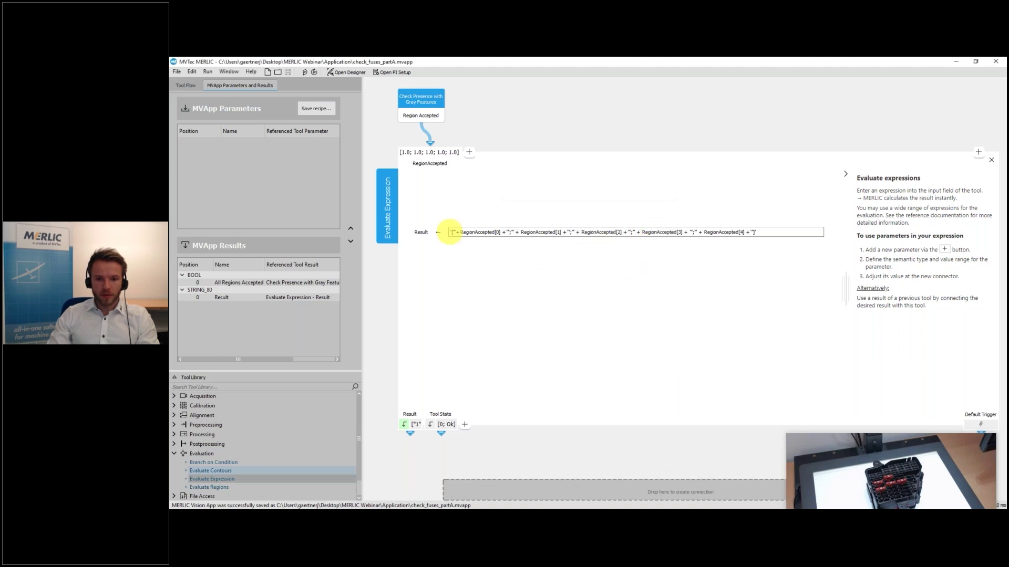
# - Move the inspection region in Check Presence with Gray Features from the topmost fuse to the slot on its right and run the tool flow once
pyautogui.click(185, 86)
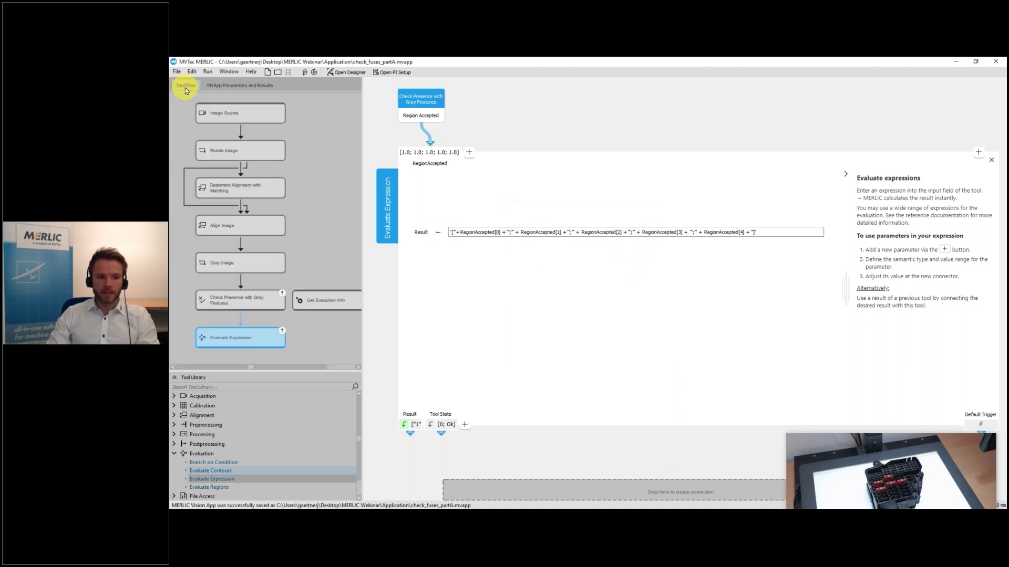
pyautogui.click(256, 304)
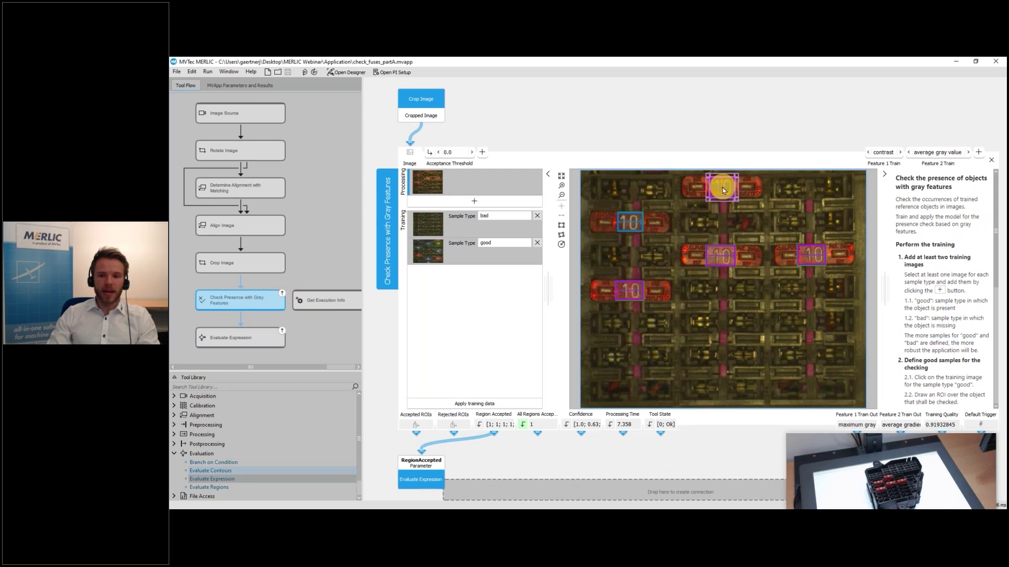
pyautogui.moveTo(723, 190); pyautogui.dragTo(809, 193)
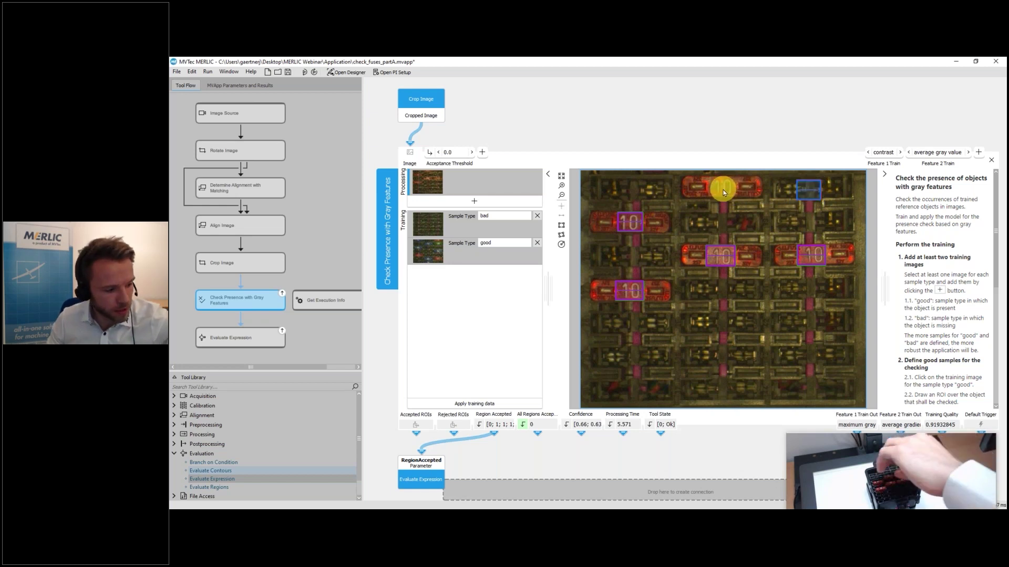
pyautogui.click(305, 76)
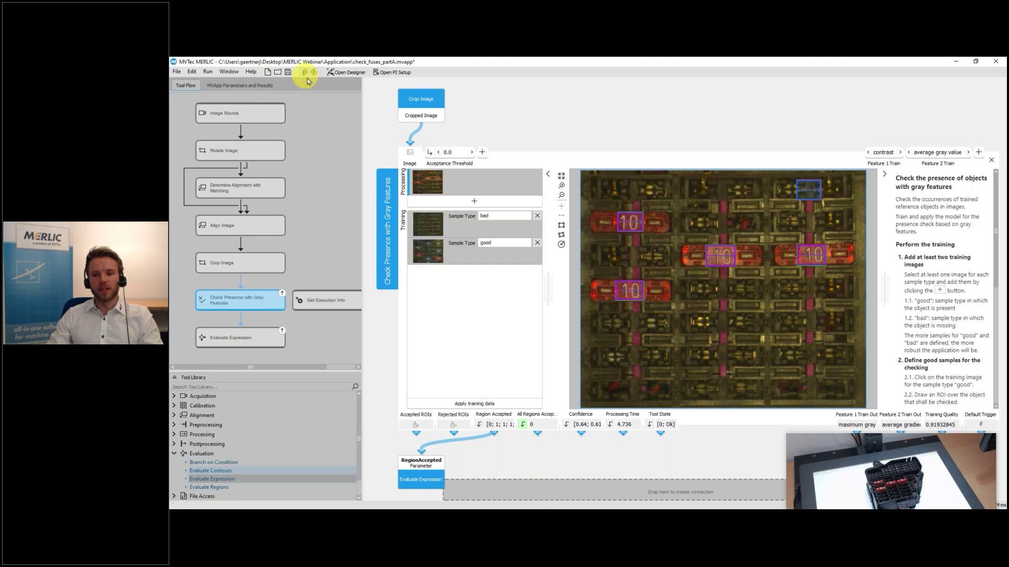
pyautogui.click(809, 185)
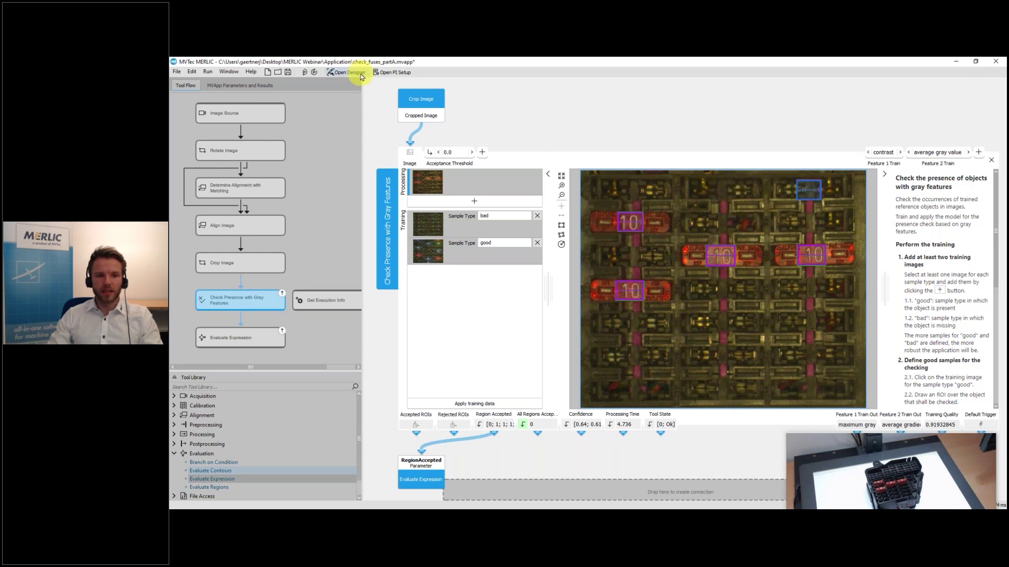
# - Open the MERLIC Designer and change the title label's text to "Inspect fuses (Part B)"
pyautogui.click(360, 74)
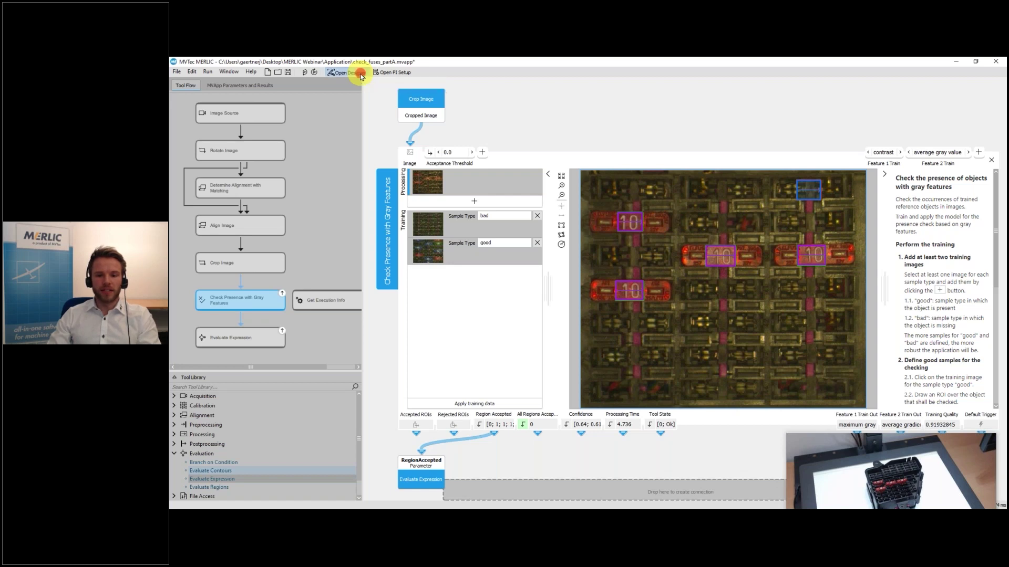
pyautogui.click(597, 195)
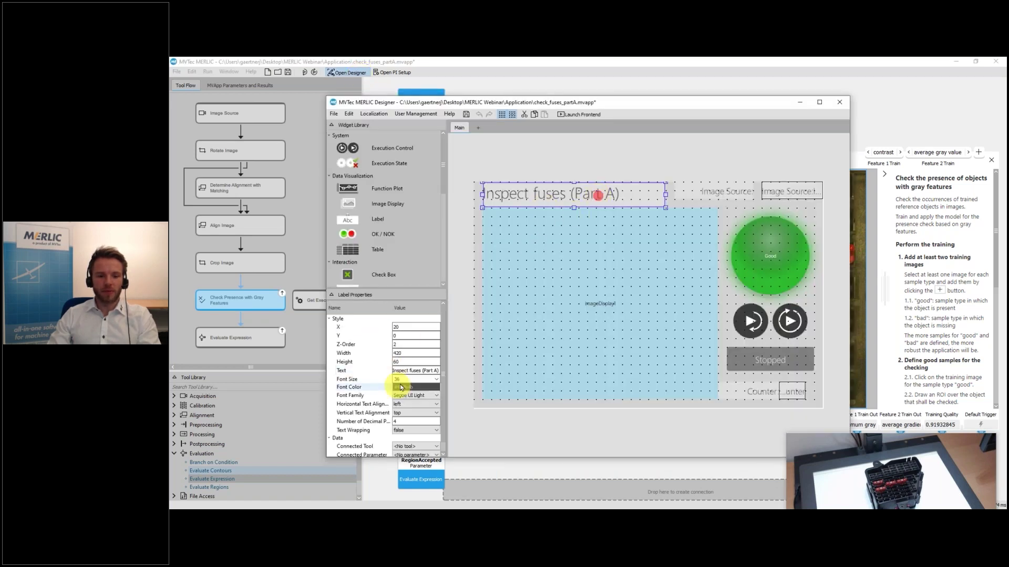
pyautogui.click(436, 372)
pyautogui.click(435, 371)
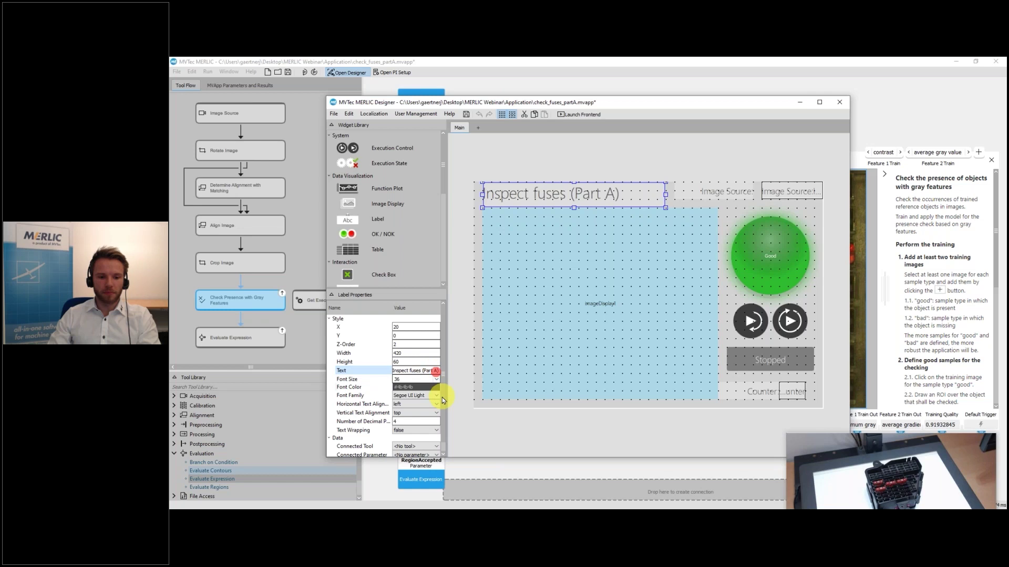
pyautogui.press('BackSpace')
pyautogui.write('B')
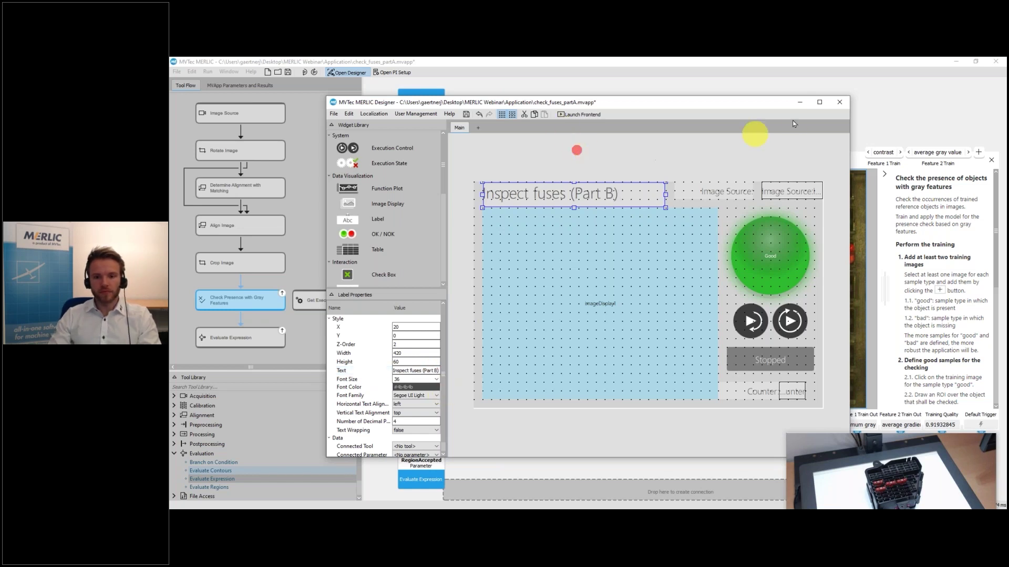
# - Close the Designer and save the vision app under the name check_fuses_partB, overwriting the existing file
pyautogui.click(838, 102)
pyautogui.click(177, 72)
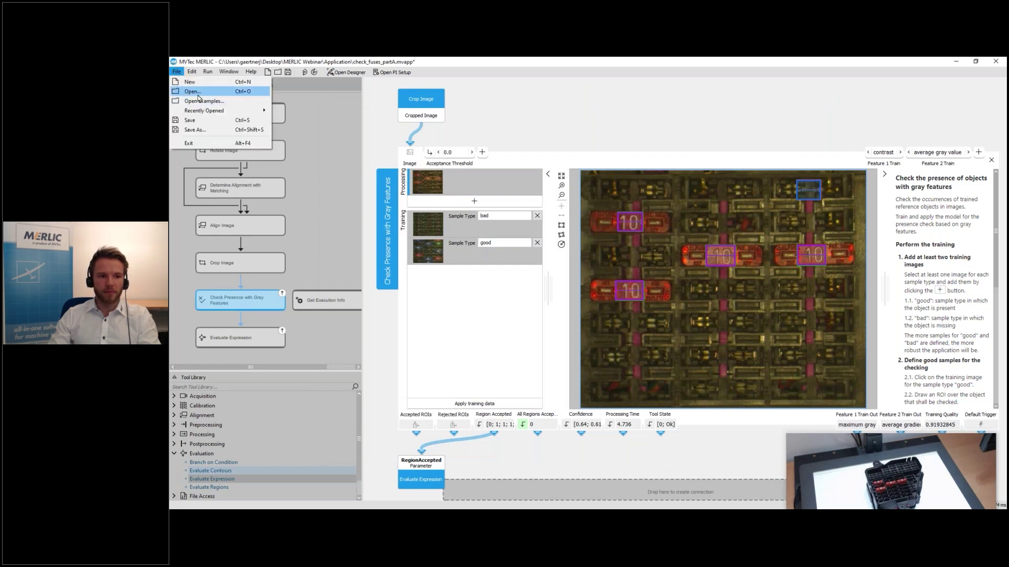
pyautogui.click(205, 129)
pyautogui.click(326, 149)
pyautogui.click(619, 366)
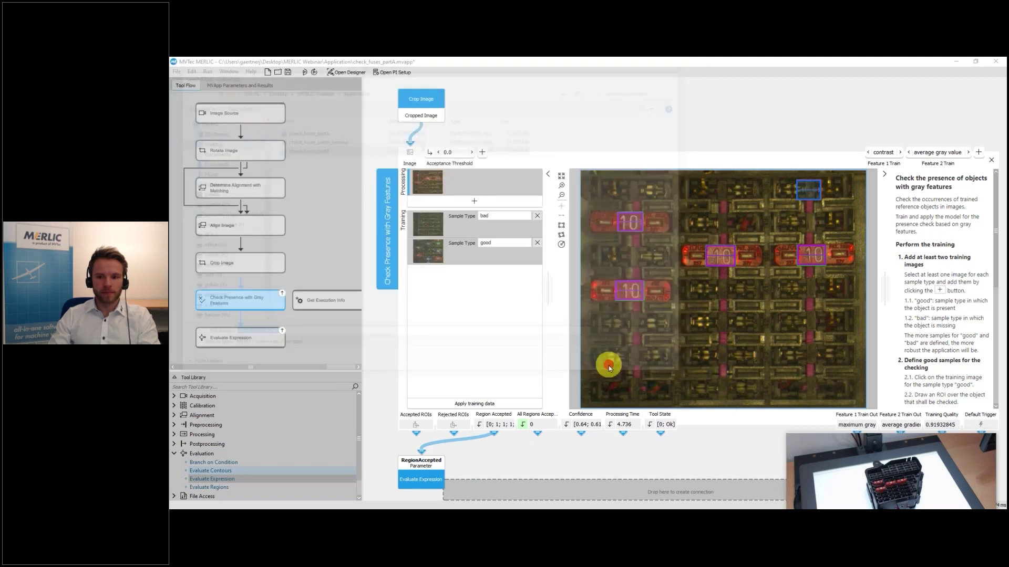
pyautogui.click(616, 304)
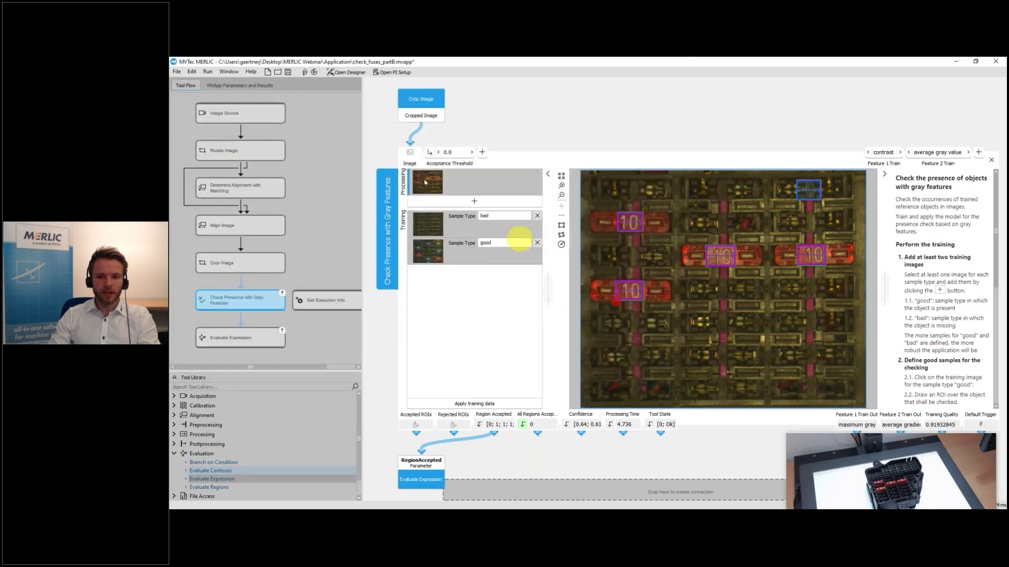
# - Save a recipe for the part B vision app as check_fuses_partB.mrcp, overwriting the existing recipe file
pyautogui.click(213, 85)
pyautogui.click(316, 111)
pyautogui.click(609, 268)
pyautogui.moveTo(607, 204); pyautogui.dragTo(427, 153)
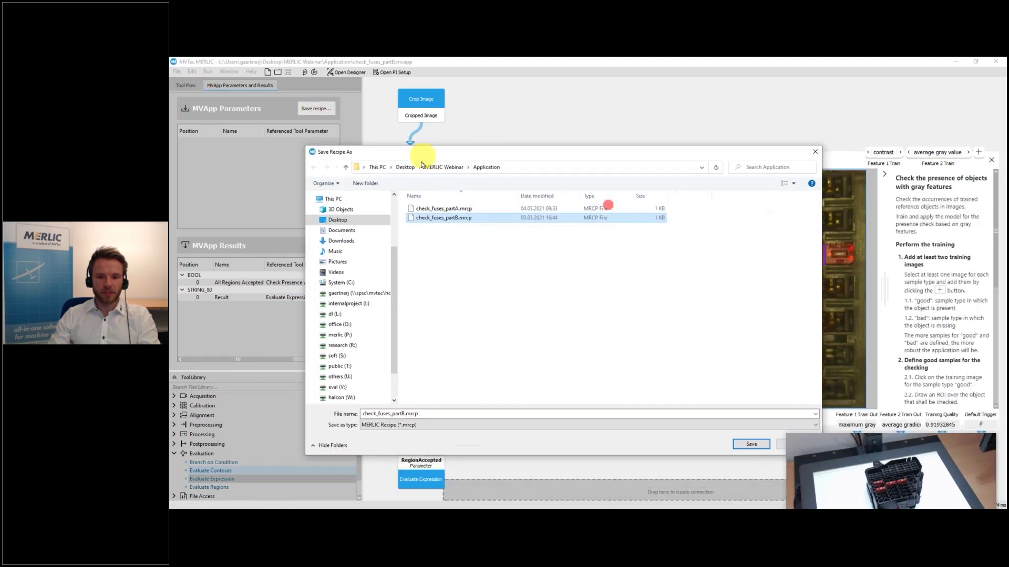
pyautogui.click(750, 445)
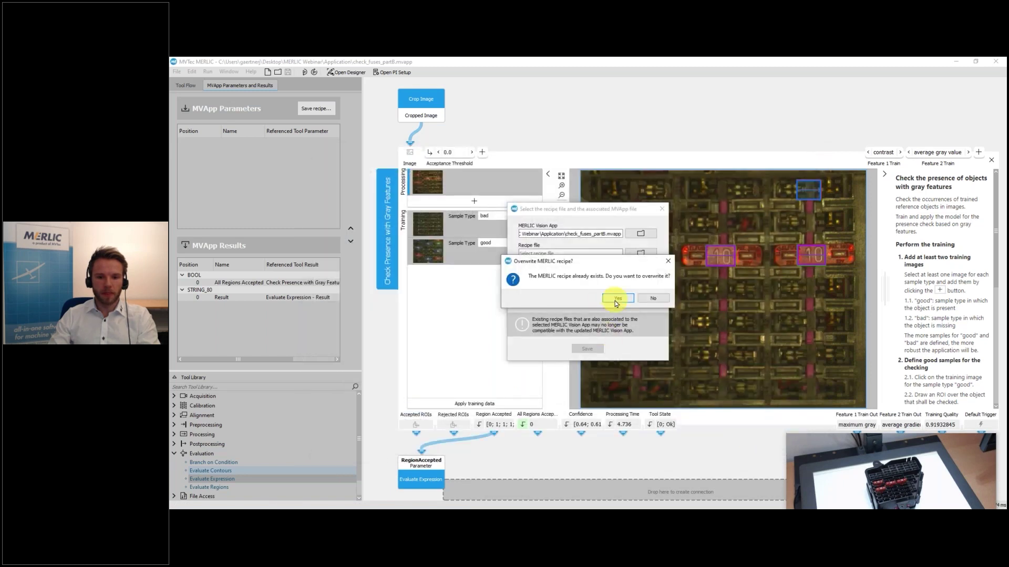
pyautogui.click(617, 301)
pyautogui.click(588, 349)
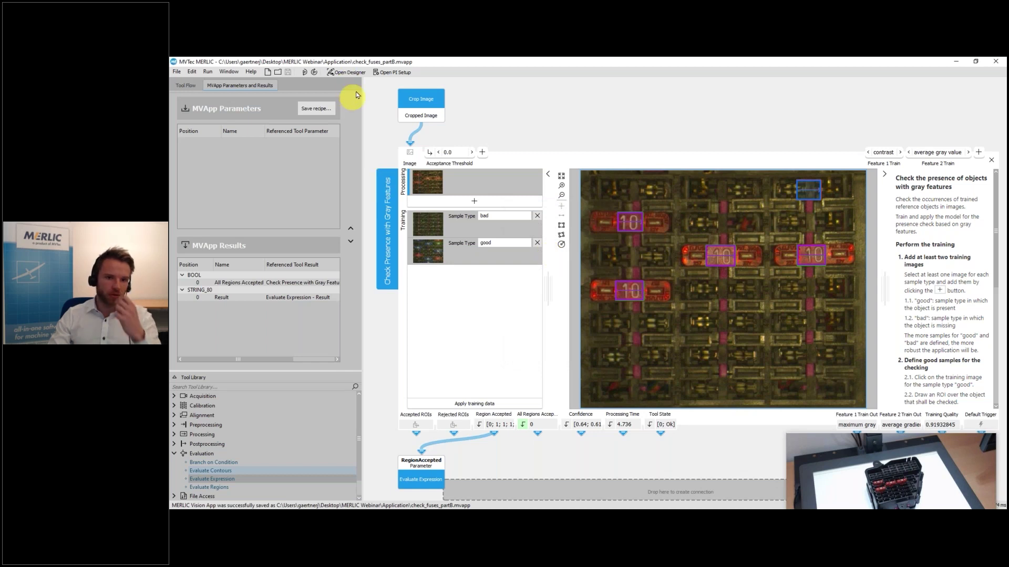
# - Open the Process Integration Setup and import the recipes check_fuses_partA.mrcp and check_fuses_partB.mrcp from the MERLIC Webinar Application folder
pyautogui.click(398, 74)
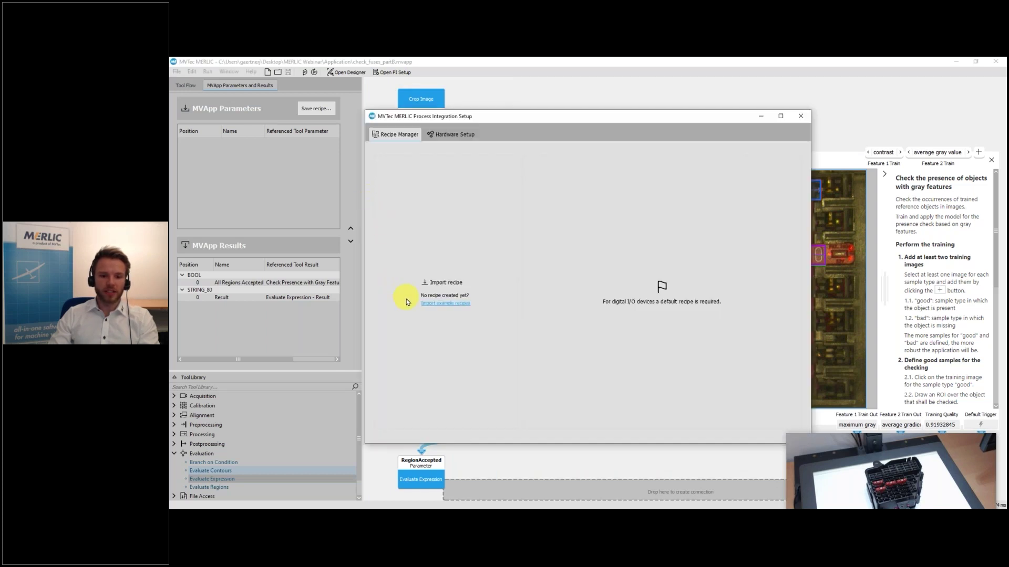
pyautogui.click(437, 305)
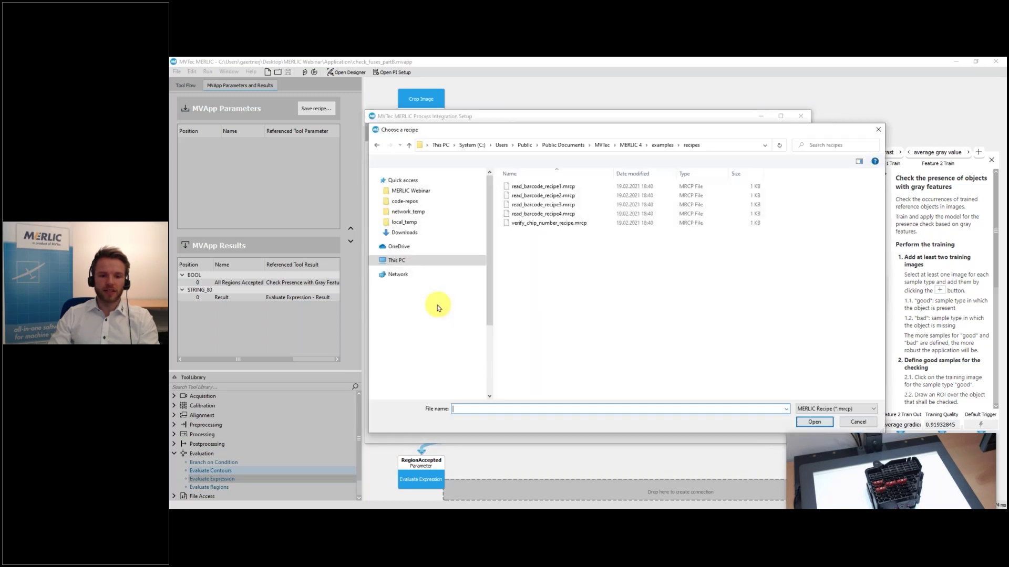
pyautogui.click(420, 194)
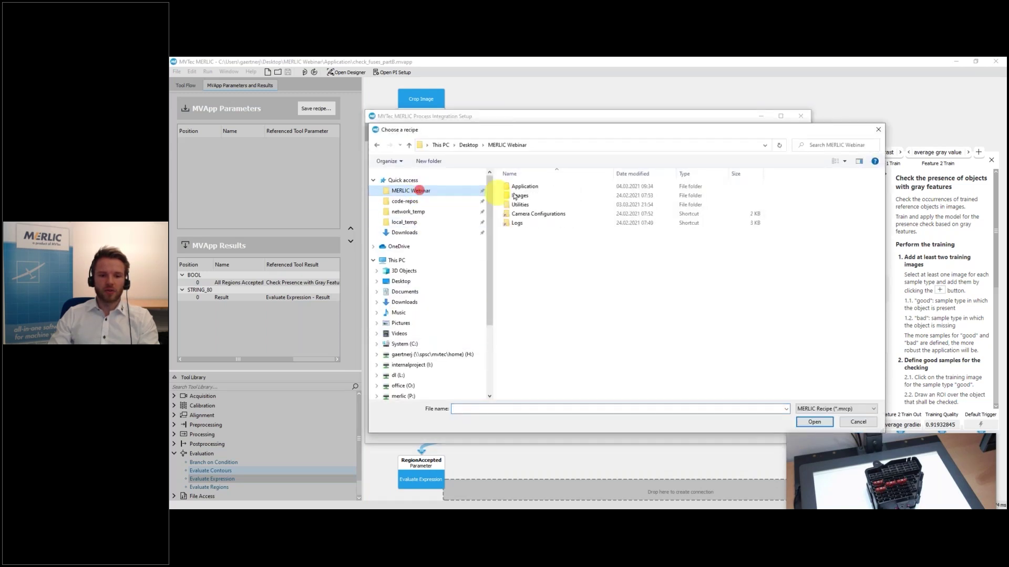
pyautogui.doubleClick(530, 190)
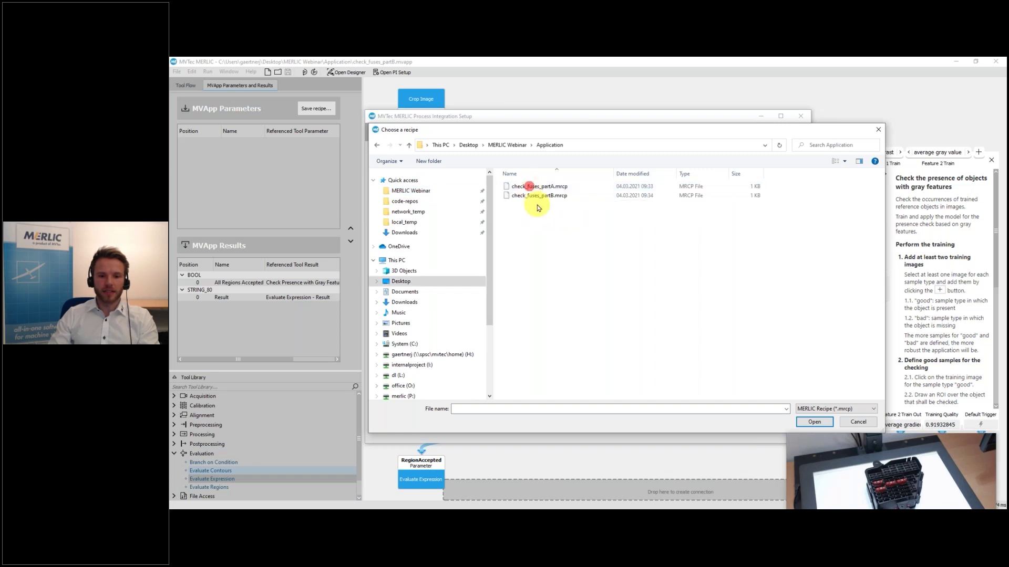
pyautogui.click(536, 187)
pyautogui.keyDown('shift'); pyautogui.click(537, 197); pyautogui.keyUp('shift')
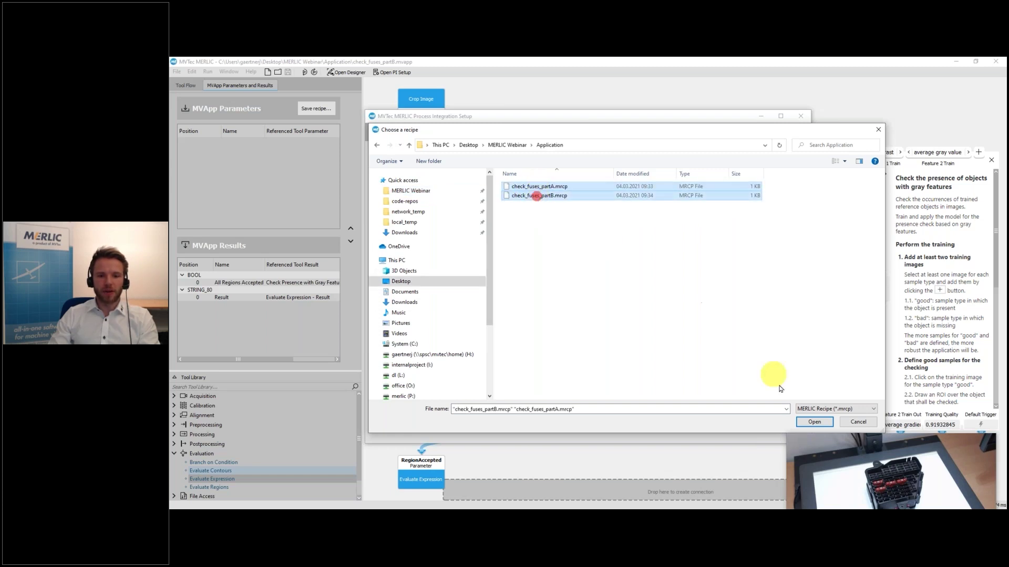
pyautogui.click(813, 422)
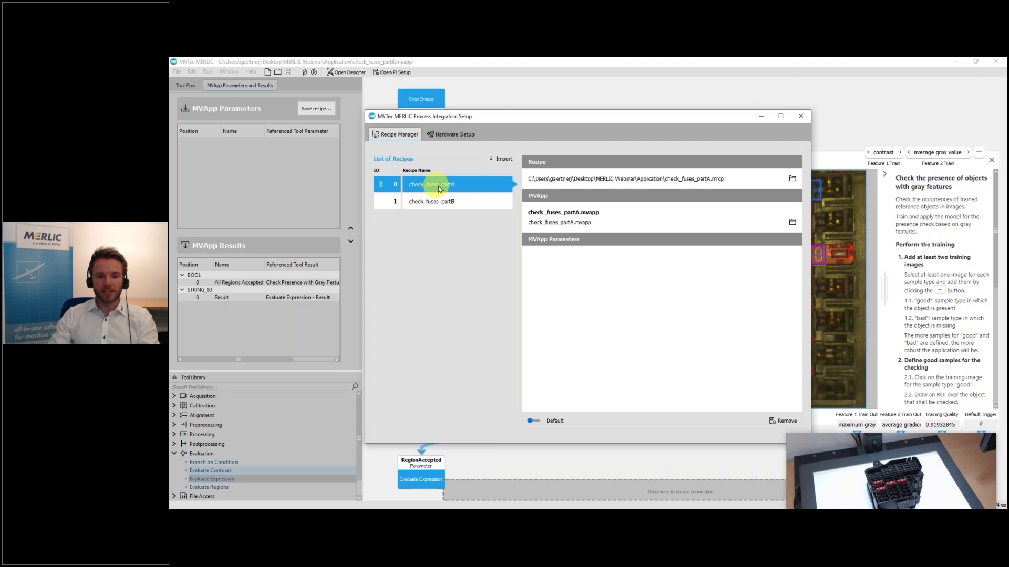
# - Make check_fuses_partA the default recipe and close the Process Integration Setup
pyautogui.click(533, 421)
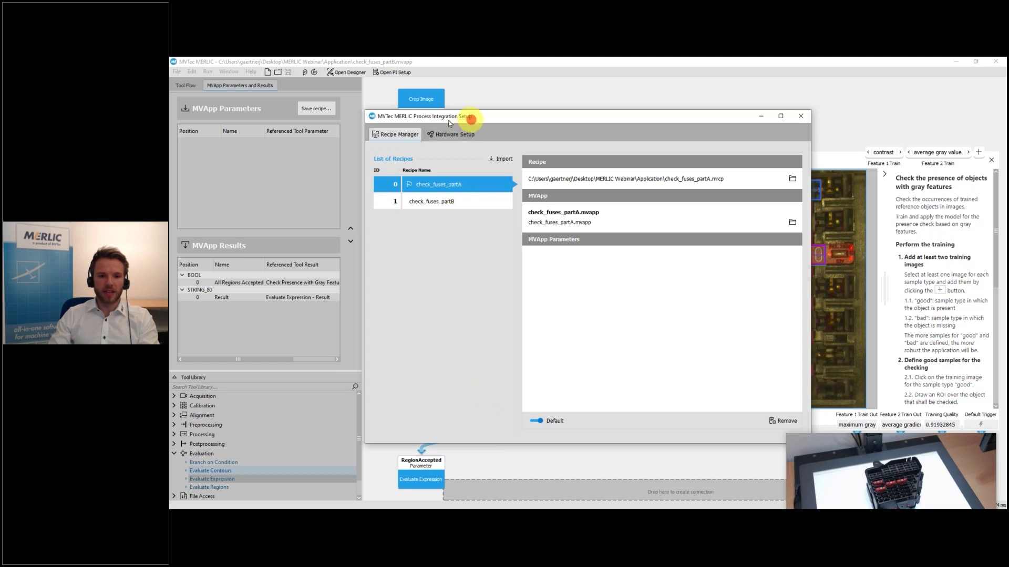
pyautogui.moveTo(470, 116); pyautogui.dragTo(378, 116)
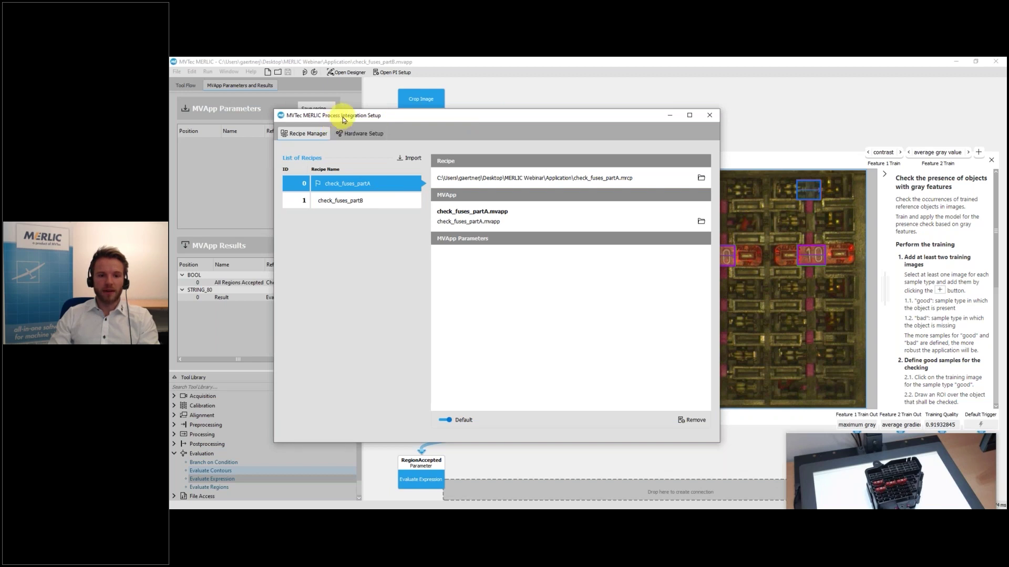
pyautogui.click(709, 115)
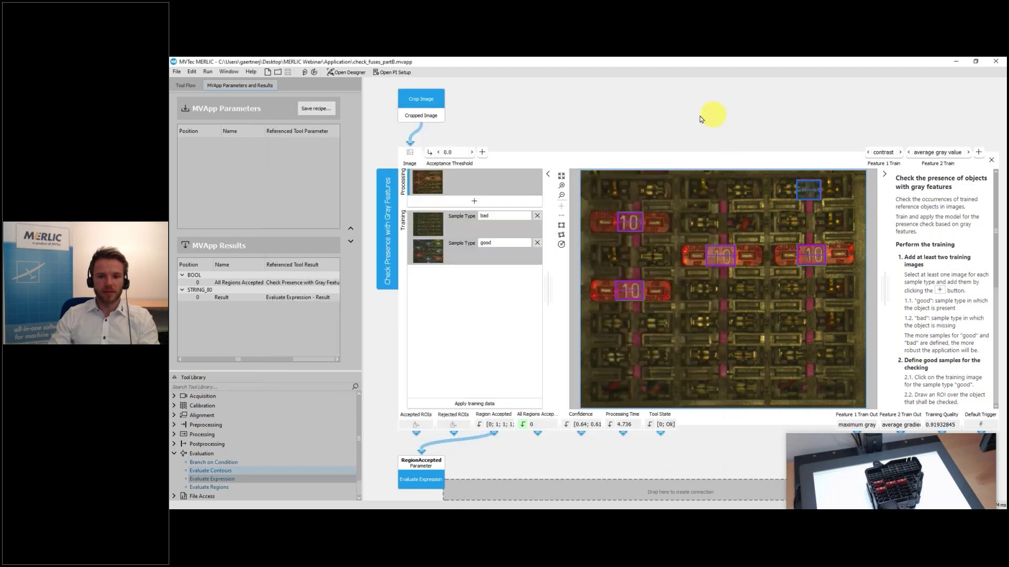
# - Return to the tool flow, close MERLIC, and close the EvaluateExpression Notepad window
pyautogui.click(186, 85)
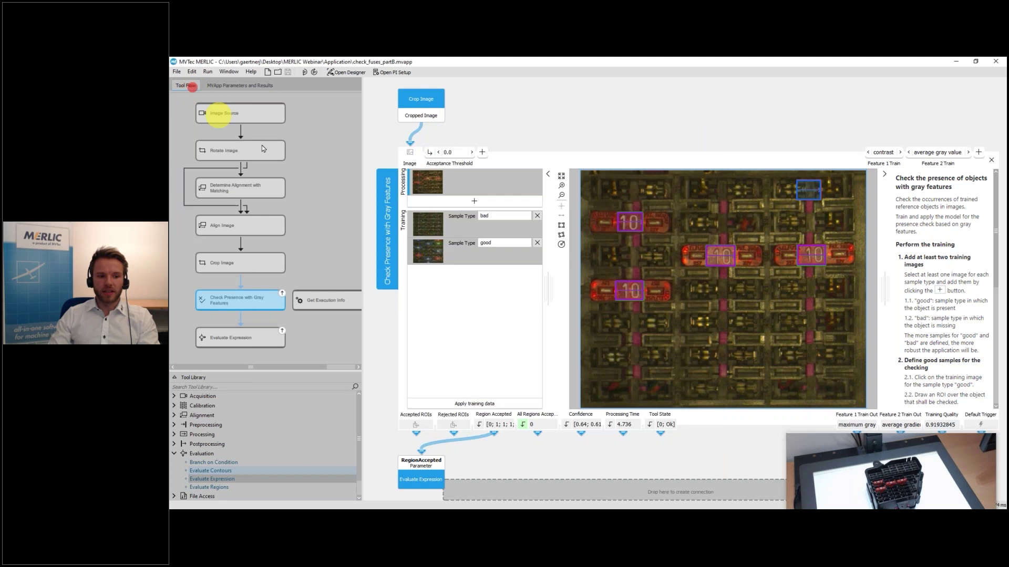
pyautogui.click(993, 63)
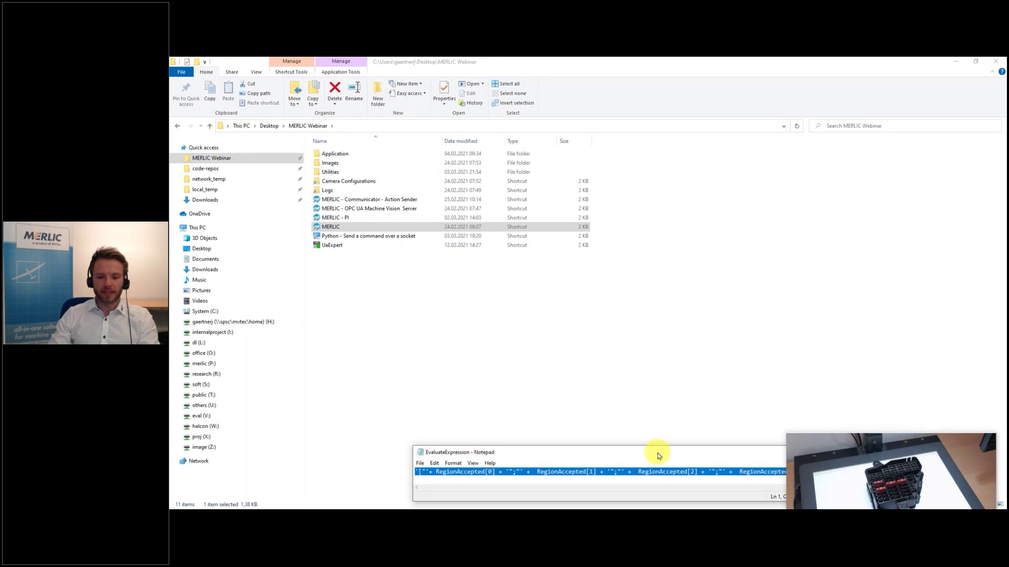
pyautogui.moveTo(657, 451); pyautogui.dragTo(615, 450)
pyautogui.moveTo(696, 453); pyautogui.dragTo(601, 448)
pyautogui.click(766, 448)
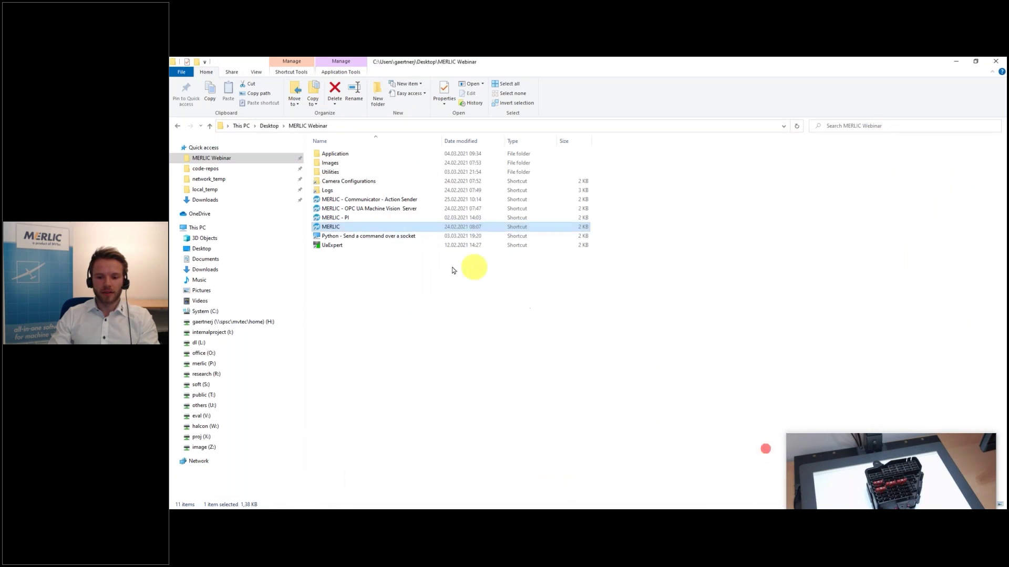
# - Start the MERLIC OPC UA Machine Vision Server from the MERLIC Webinar folder and place its shortened console window in the upper-right area of the desktop
pyautogui.doubleClick(353, 210)
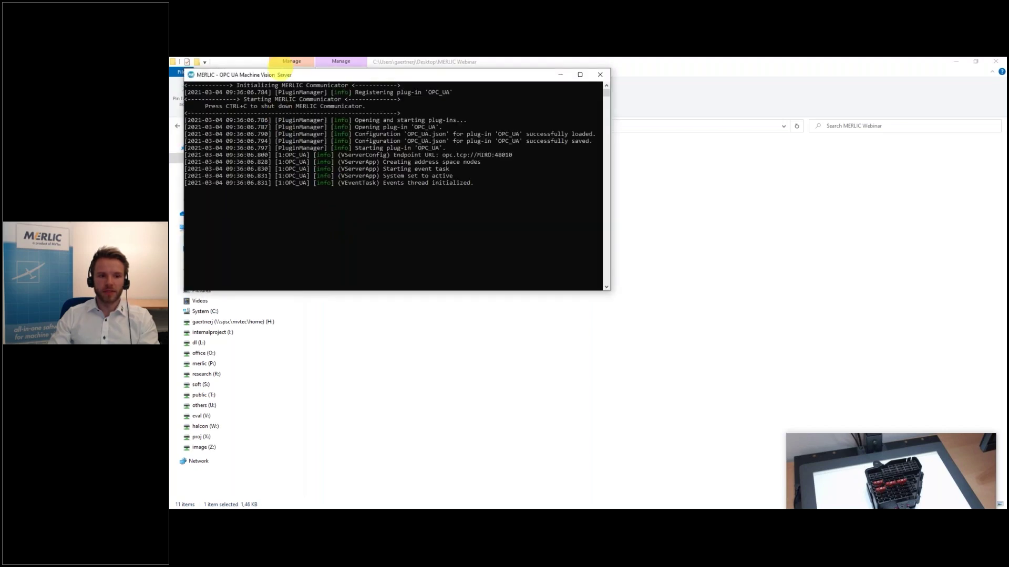
pyautogui.moveTo(493, 79); pyautogui.dragTo(886, 68)
pyautogui.moveTo(851, 273); pyautogui.dragTo(851, 188)
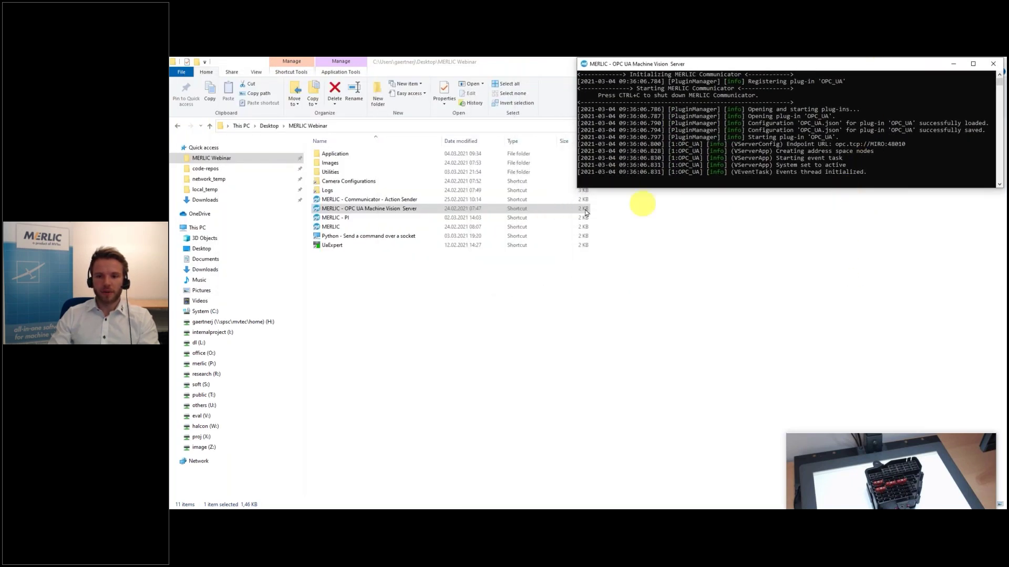
# - Start MERLIC PI with its console minimized, close the socket command window, and place the Frontend below the OPC UA server console
pyautogui.doubleClick(356, 220)
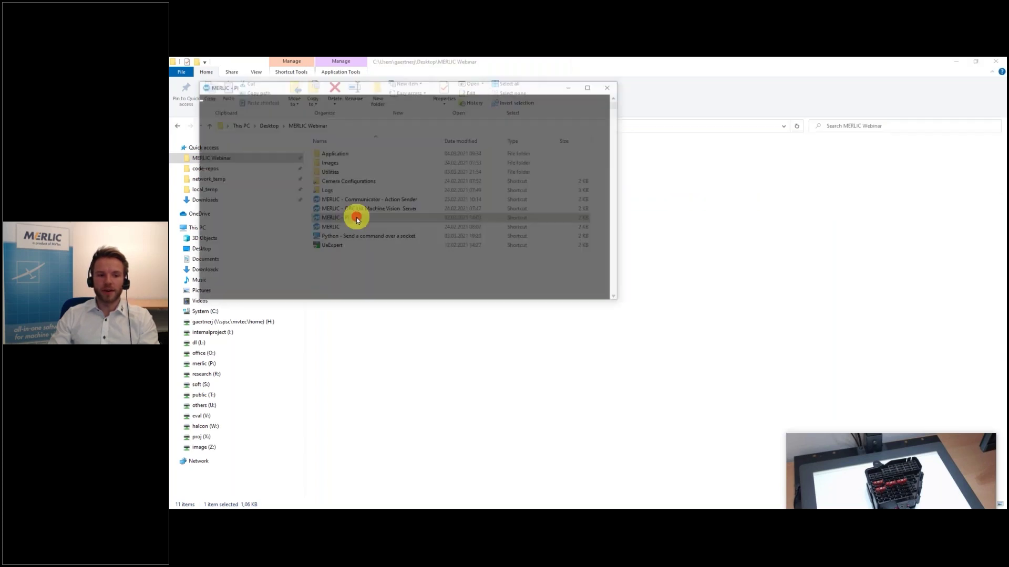
pyautogui.click(571, 87)
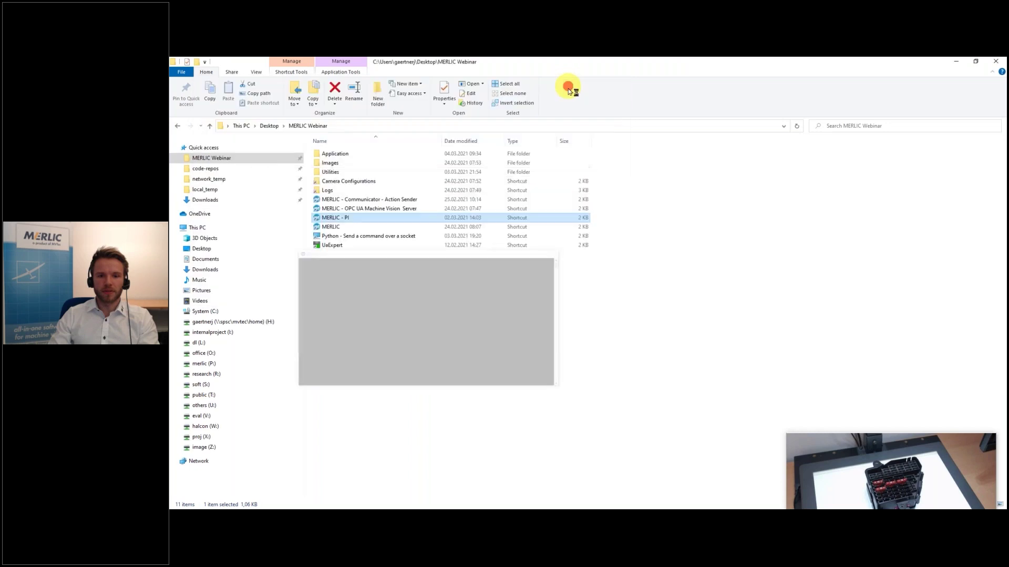
pyautogui.moveTo(501, 512)
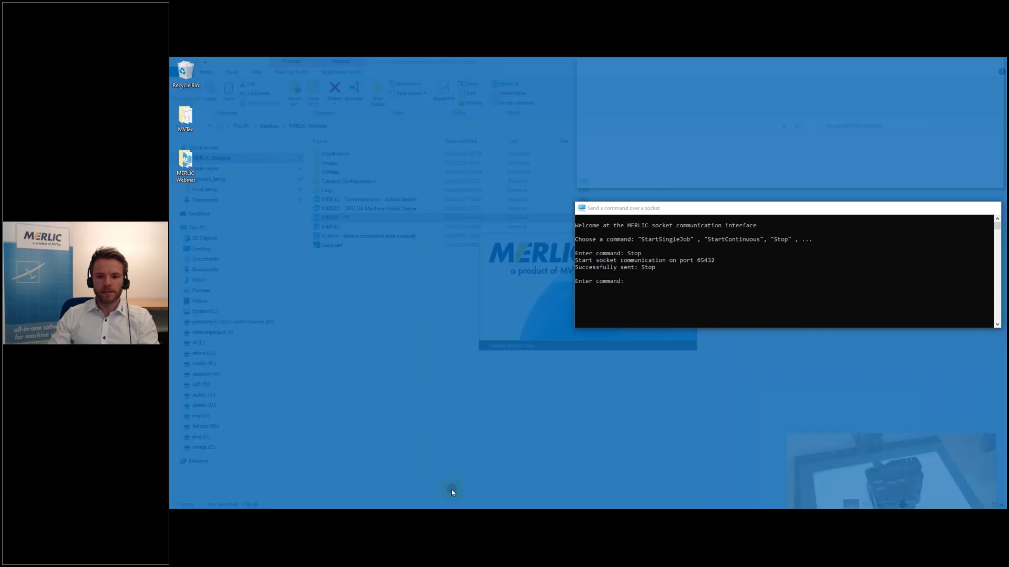
pyautogui.click(452, 493)
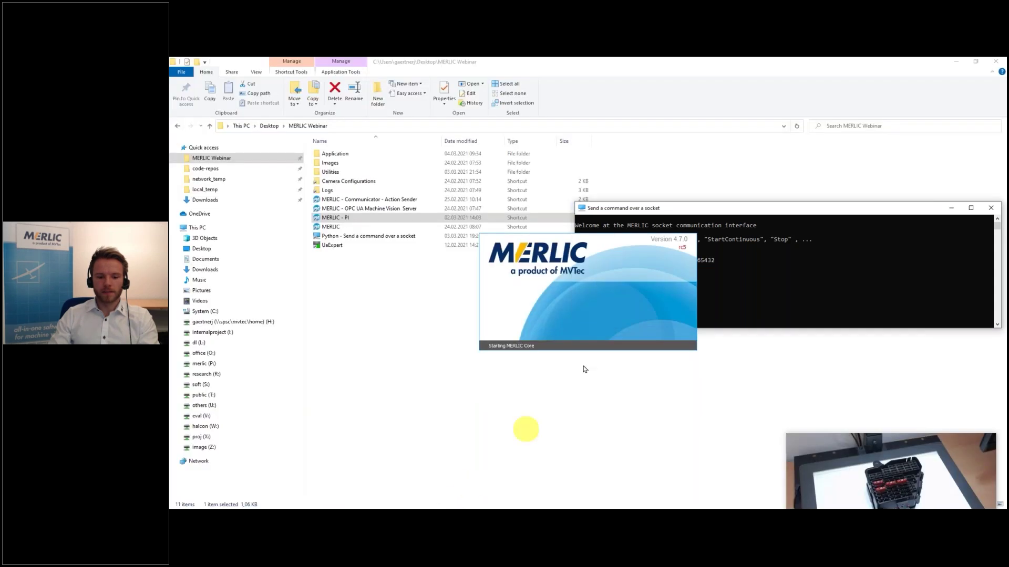
pyautogui.click(990, 208)
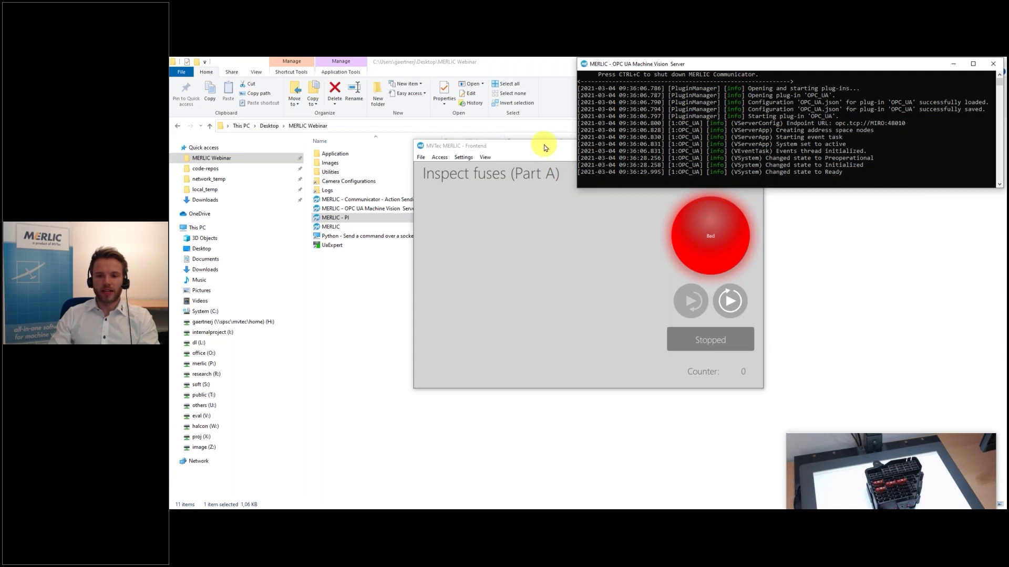
pyautogui.moveTo(543, 148); pyautogui.dragTo(742, 181)
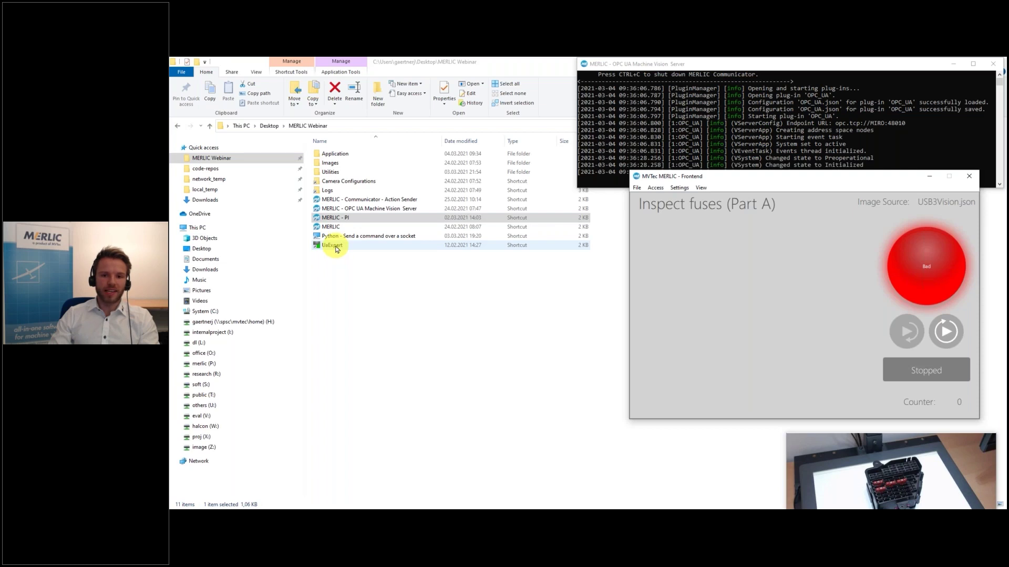
# - Start UaExpert and bring the MERLIC Frontend and the OPC UA server console back into view beside it
pyautogui.doubleClick(375, 246)
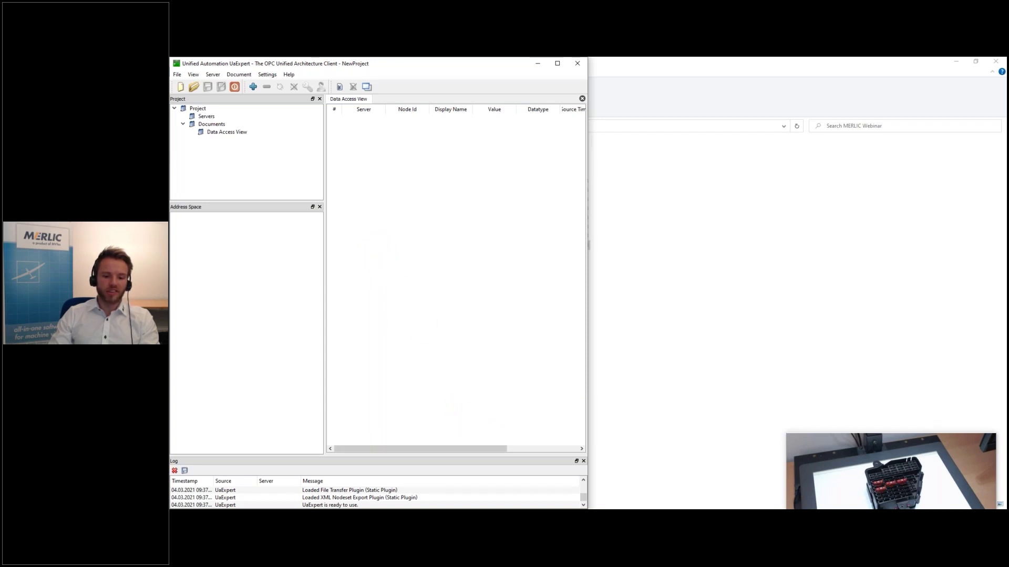
pyautogui.click(544, 520)
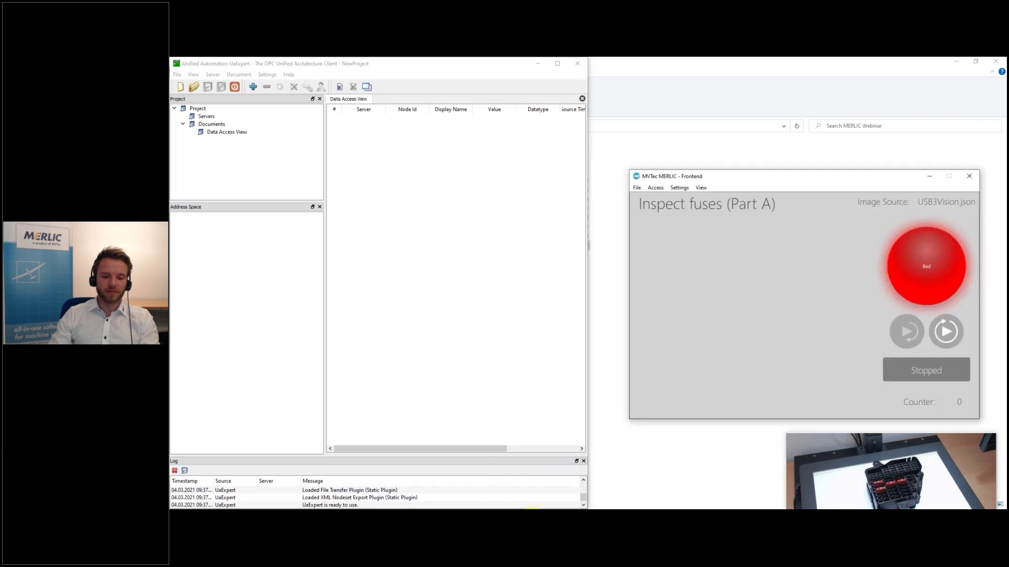
pyautogui.click(524, 511)
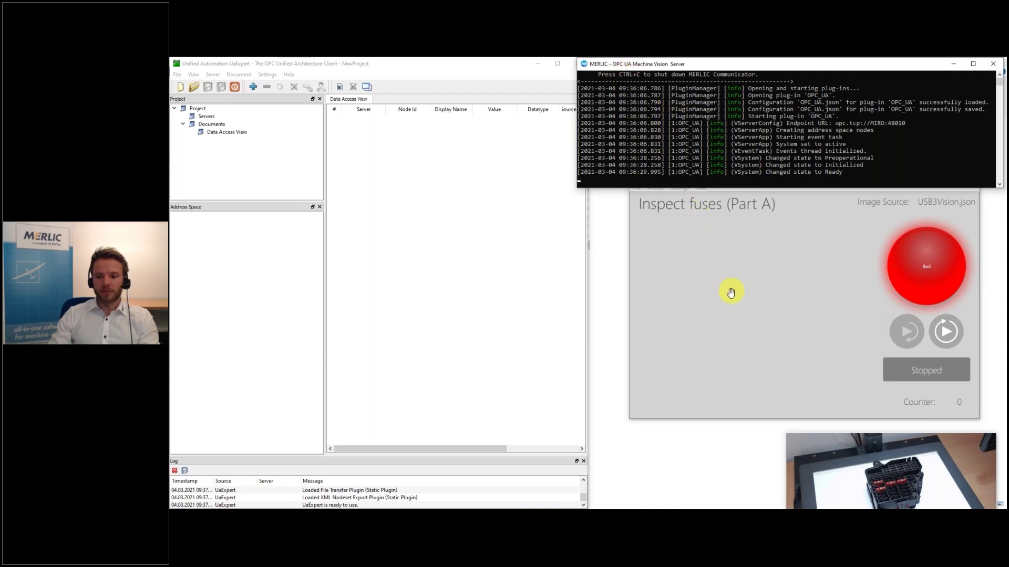
pyautogui.moveTo(844, 442); pyautogui.dragTo(840, 422)
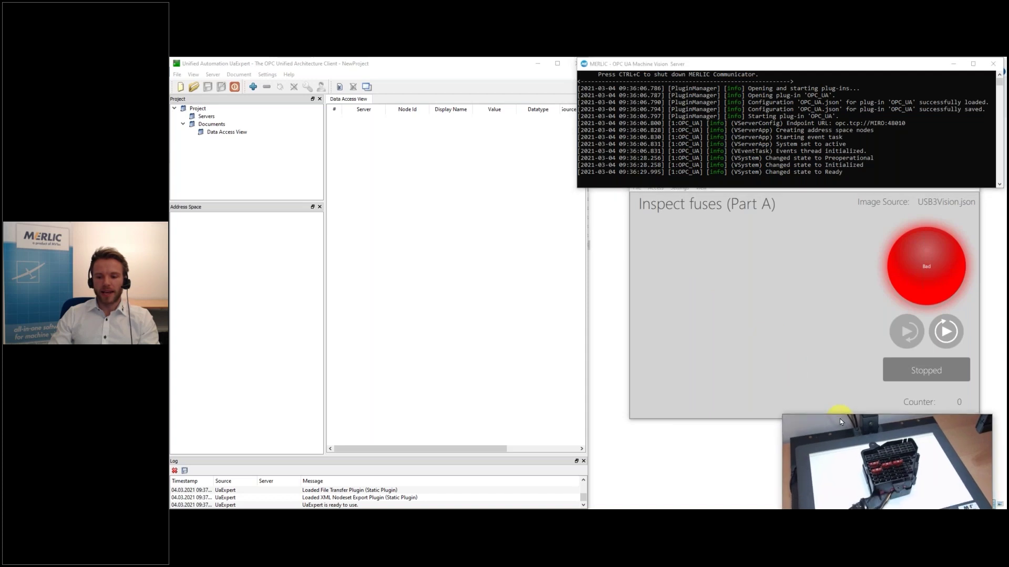
pyautogui.click(415, 208)
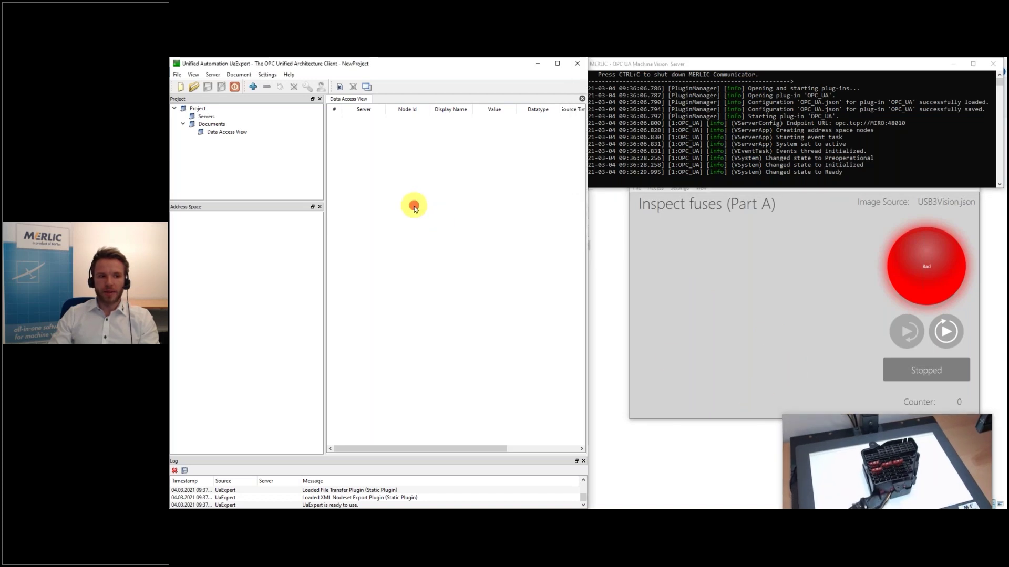
# - Open the UA_Config project from the MERLIC Webinar Utilities folder and select its CurrentState entry in the data access list
pyautogui.click(176, 75)
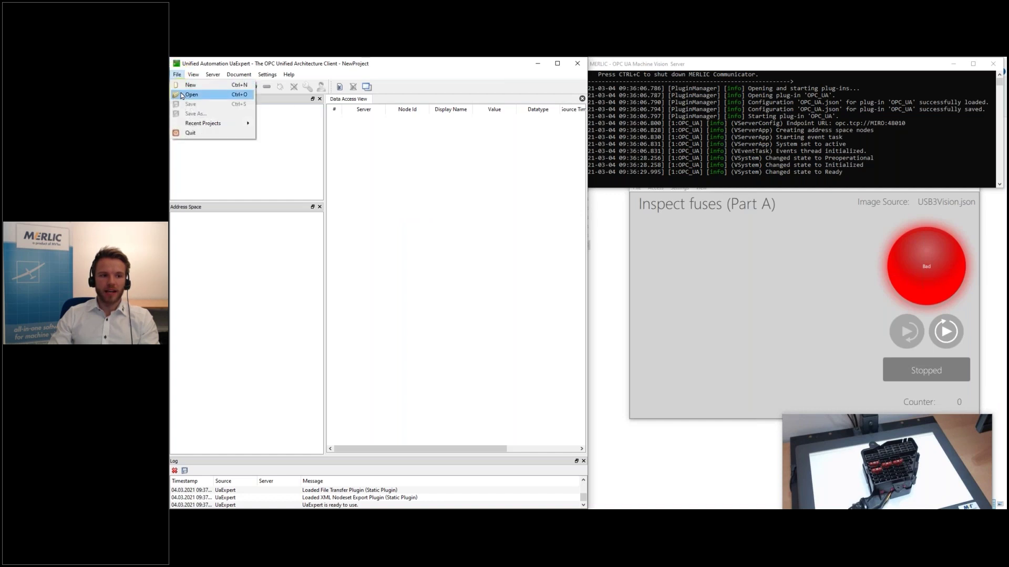
pyautogui.click(182, 95)
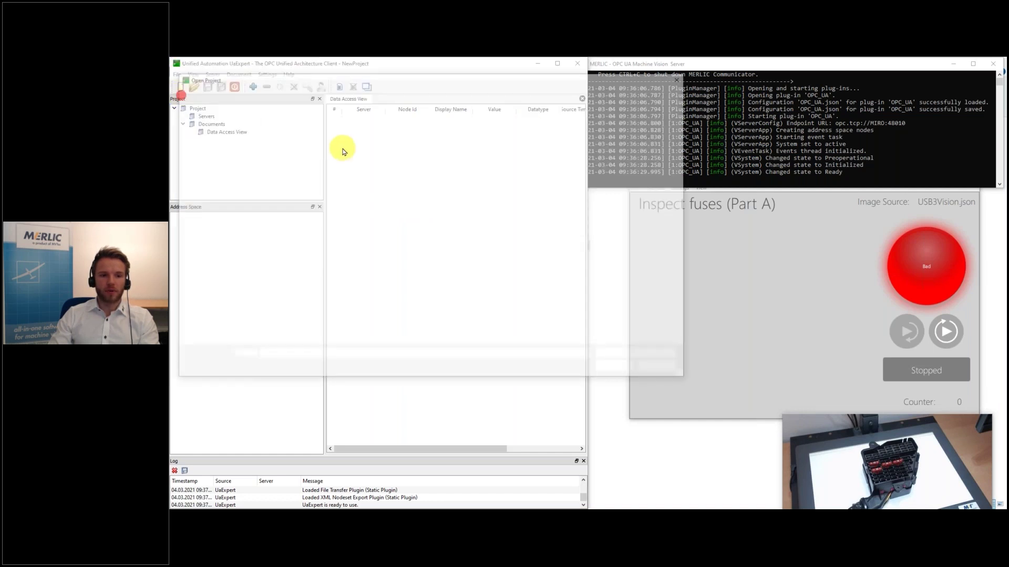
pyautogui.click(330, 145)
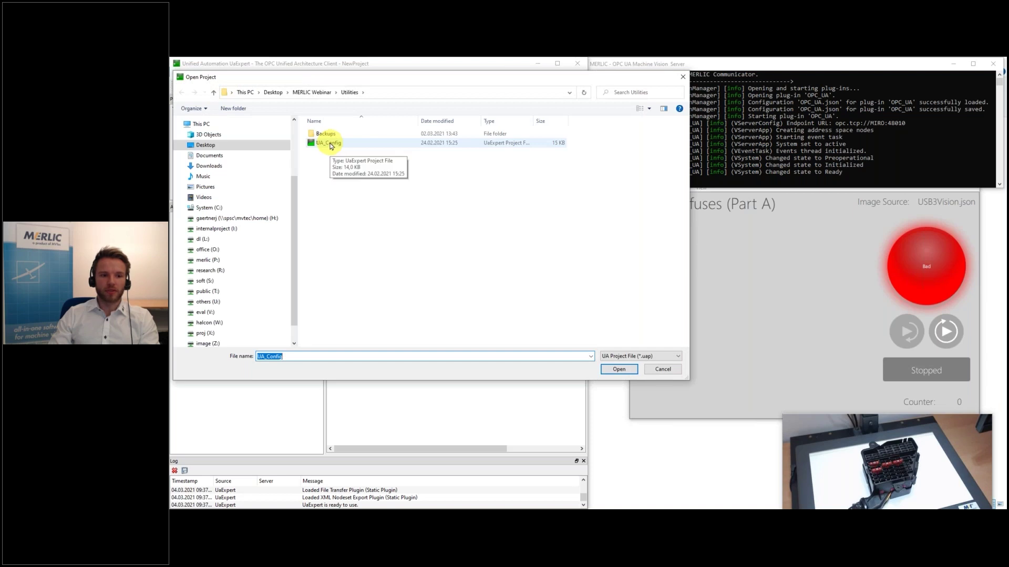
pyautogui.click(331, 145)
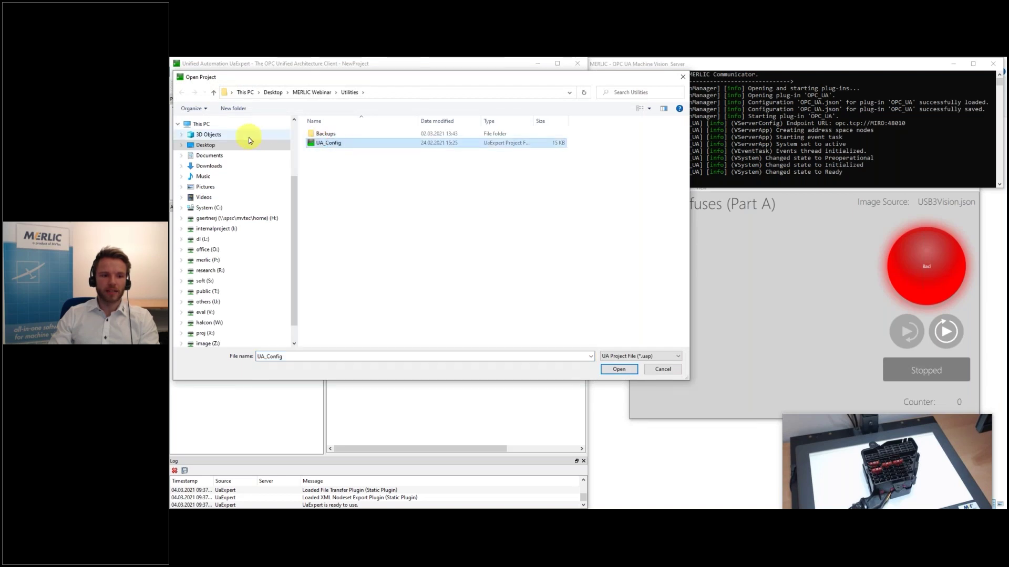
pyautogui.scroll(1, 257, 139)
pyautogui.doubleClick(323, 146)
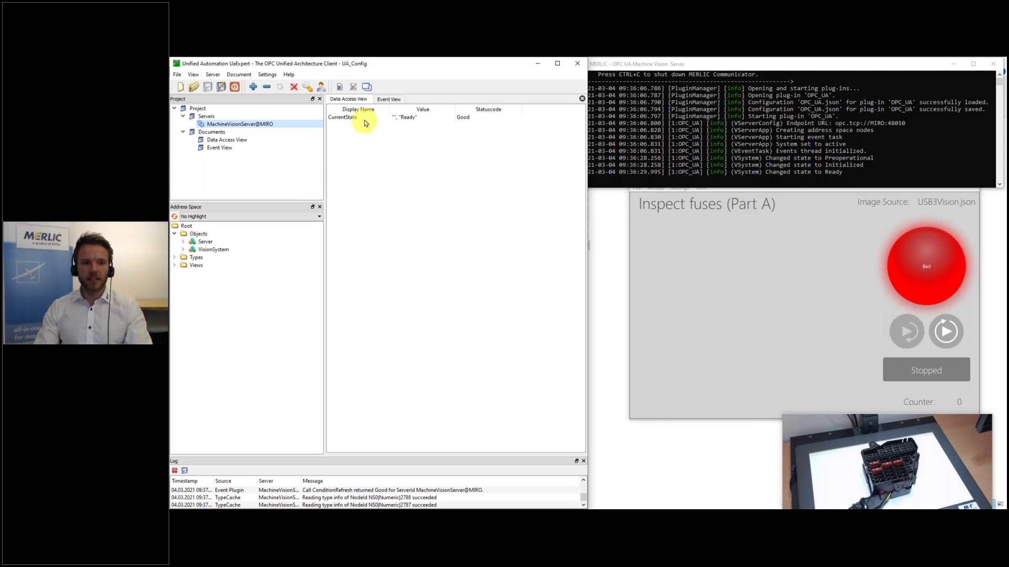
pyautogui.click(405, 117)
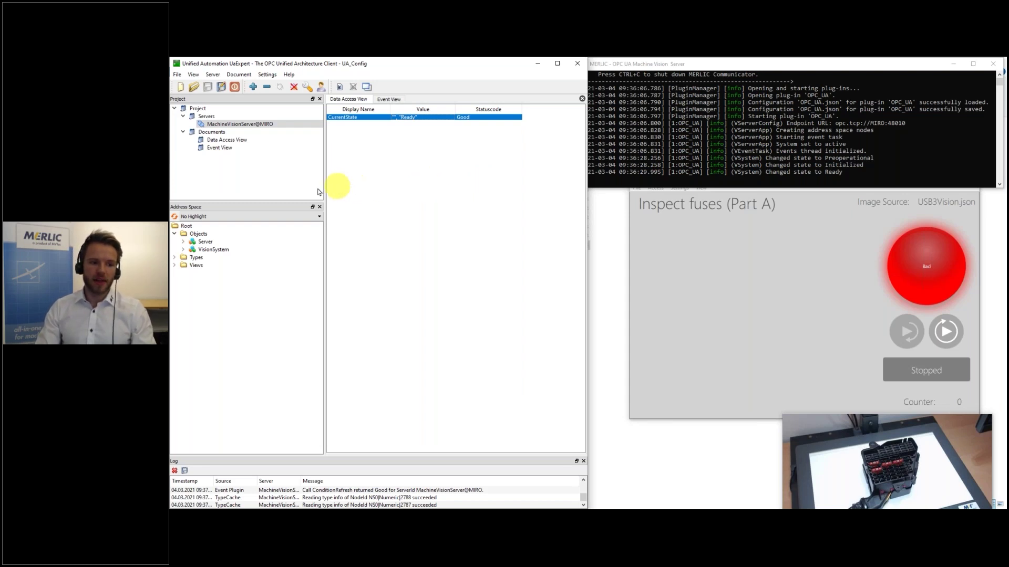
# - Expand VisionSystem down to the AutomaticModeStateMachine methods and call StartSingleJob without input arguments, then close the call dialog
pyautogui.click(185, 250)
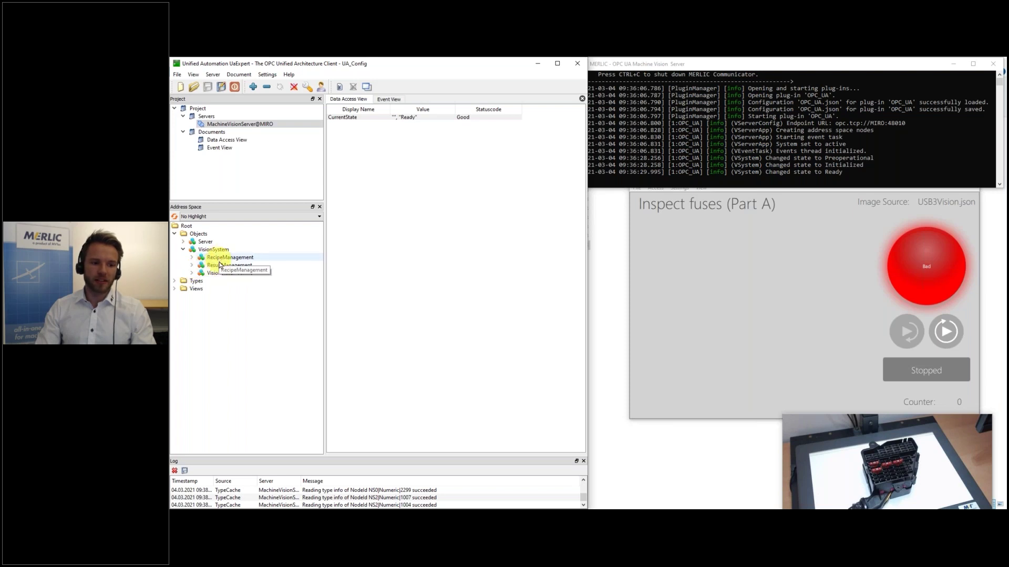
pyautogui.click(192, 274)
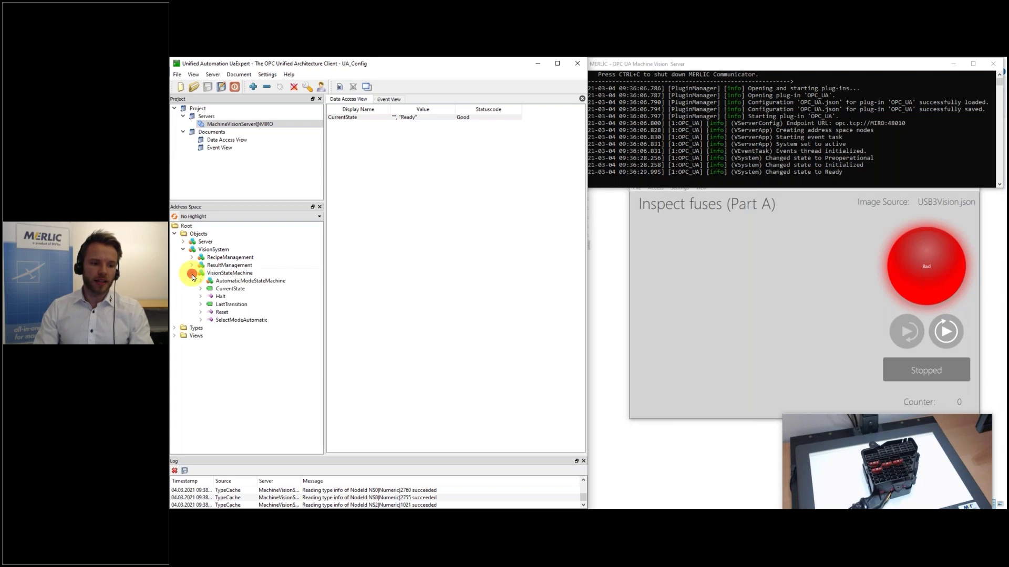
pyautogui.click(198, 283)
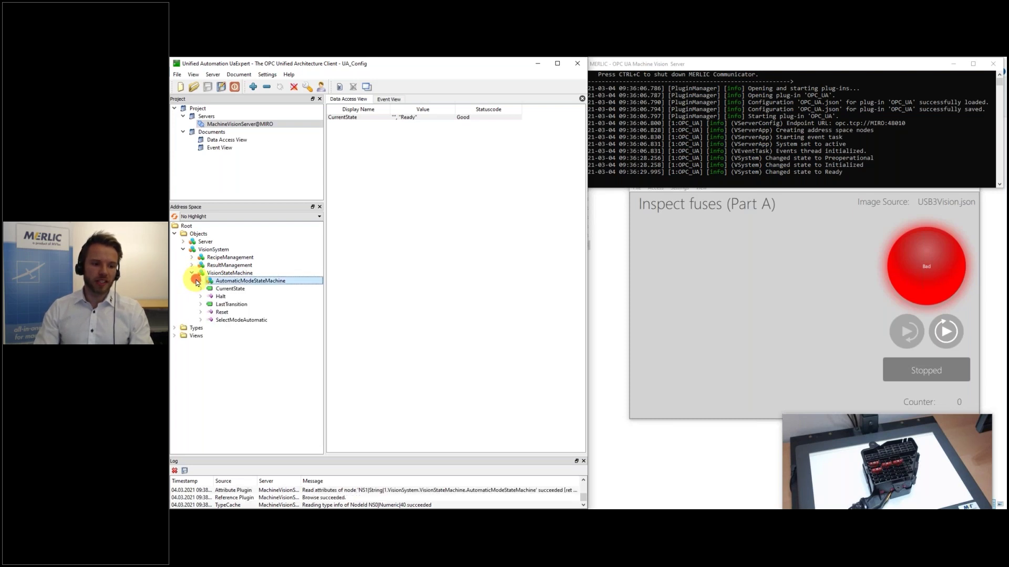
pyautogui.click(198, 280)
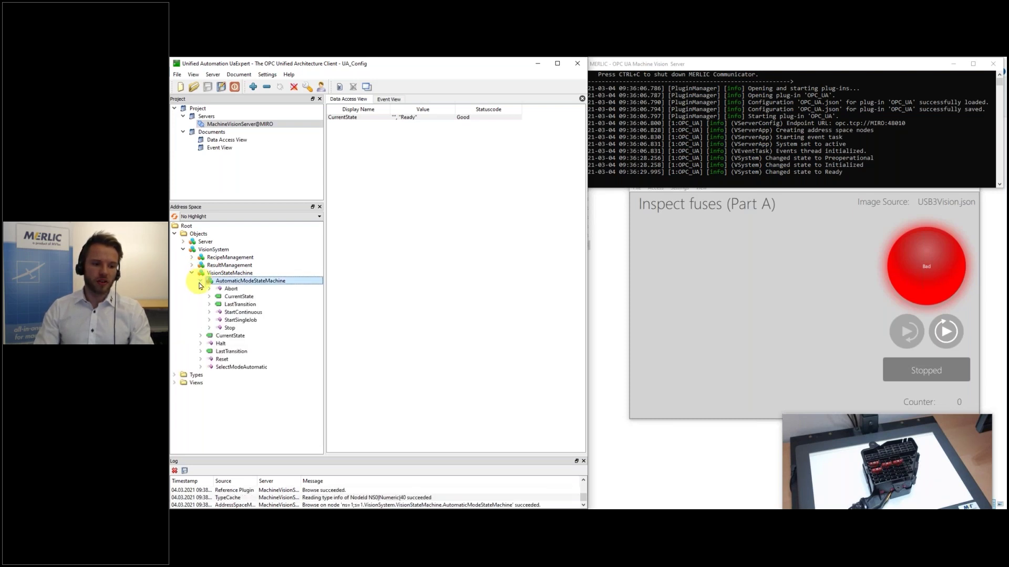
pyautogui.rightClick(253, 322)
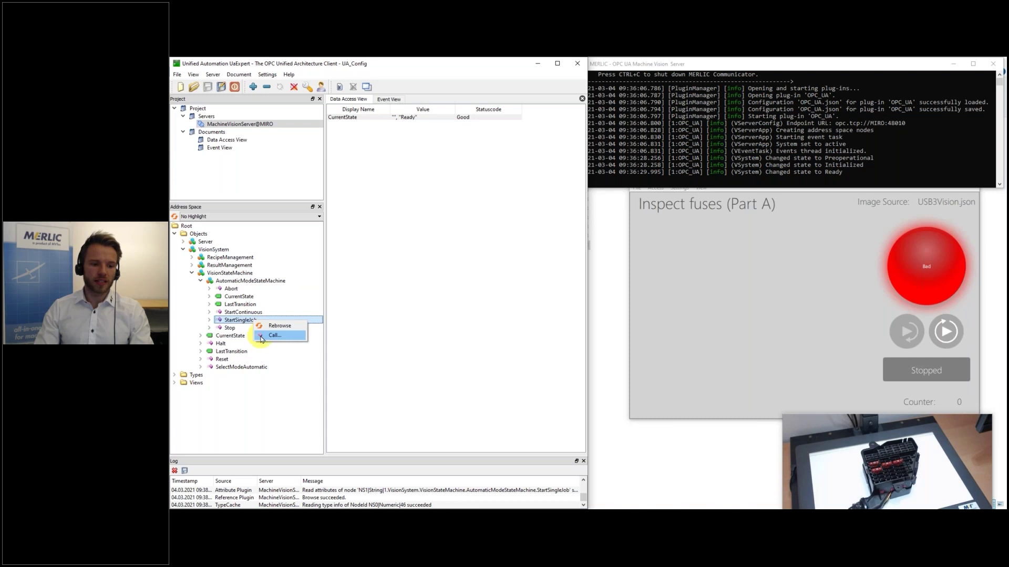
pyautogui.click(261, 335)
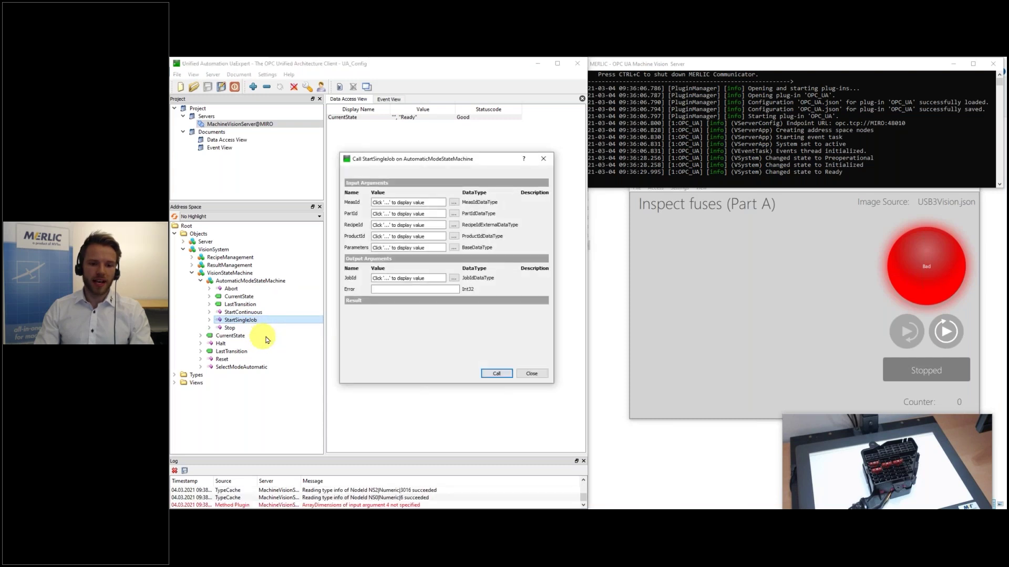
pyautogui.click(496, 374)
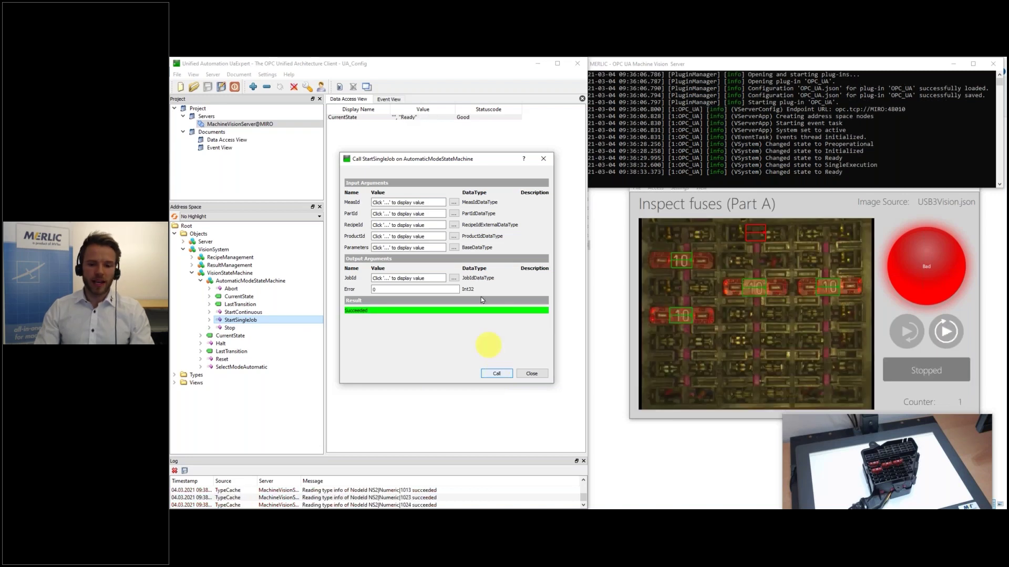
pyautogui.click(544, 159)
# - Call StartSingleJob a second time with its arguments left empty and close the call dialog
pyautogui.rightClick(262, 321)
pyautogui.click(294, 339)
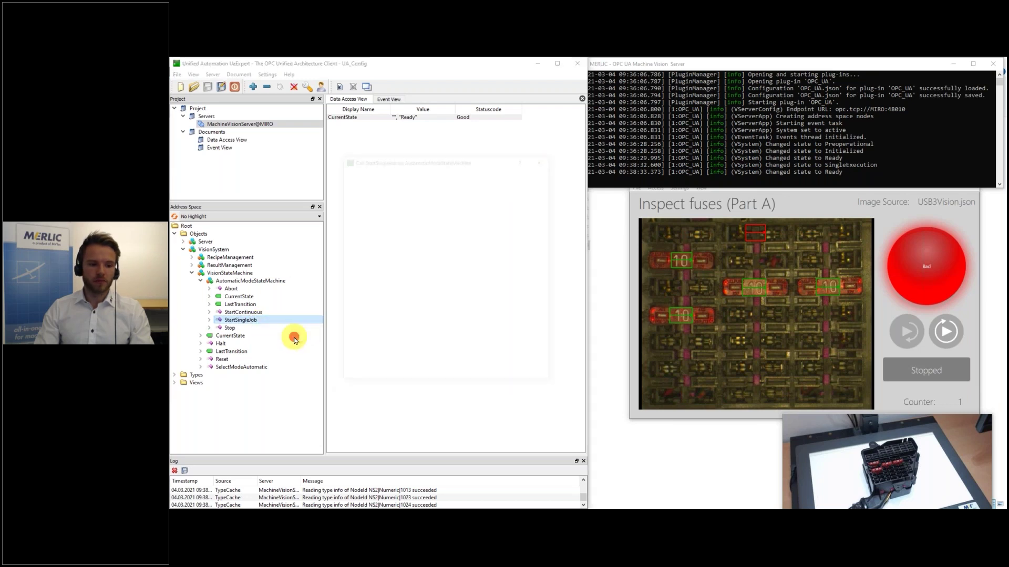
pyautogui.click(491, 374)
pyautogui.click(522, 375)
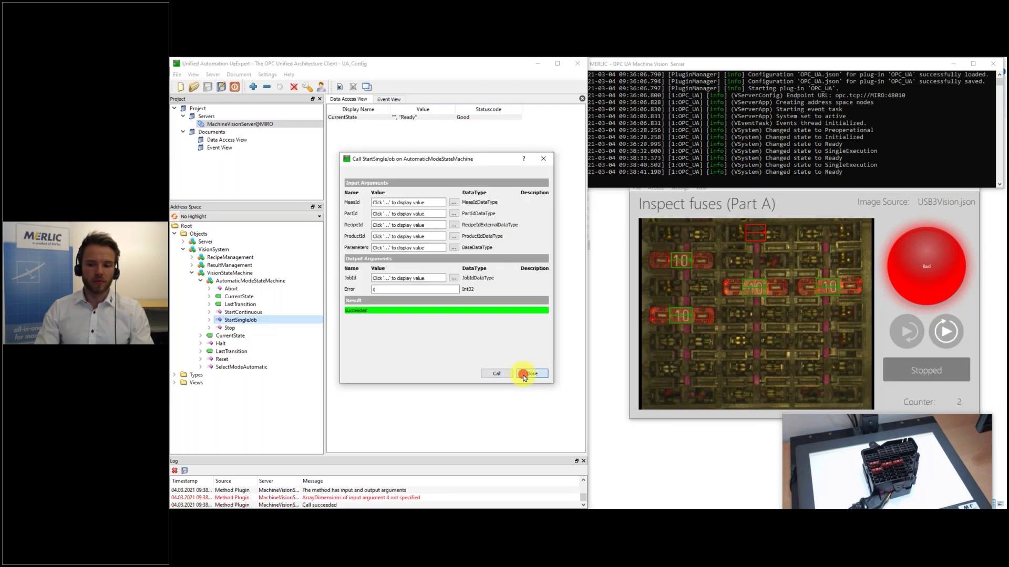
# - Start continuous execution of the Part A inspection by calling StartContinuous, and close the call dialog
pyautogui.rightClick(257, 313)
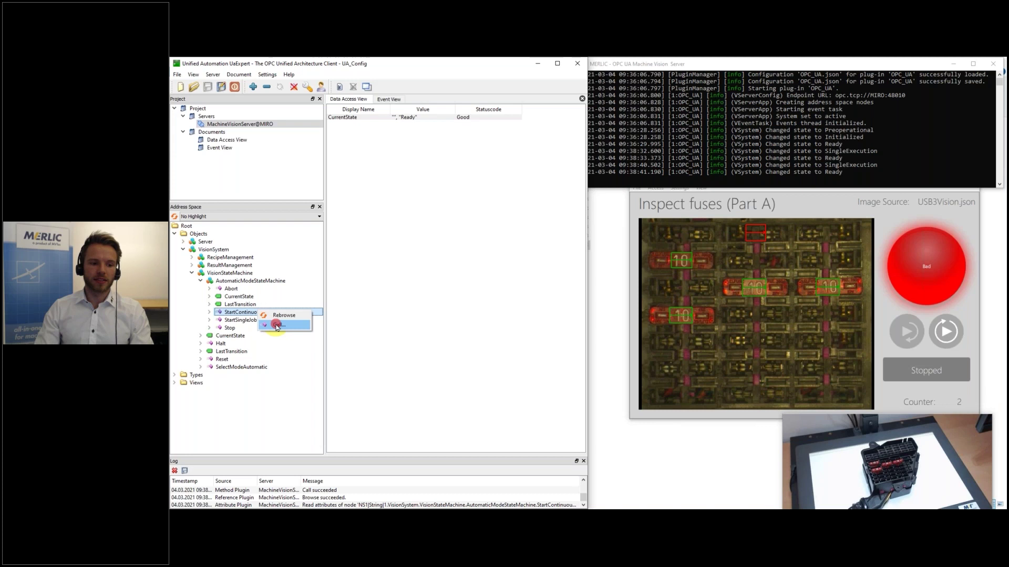
pyautogui.click(277, 326)
pyautogui.click(492, 373)
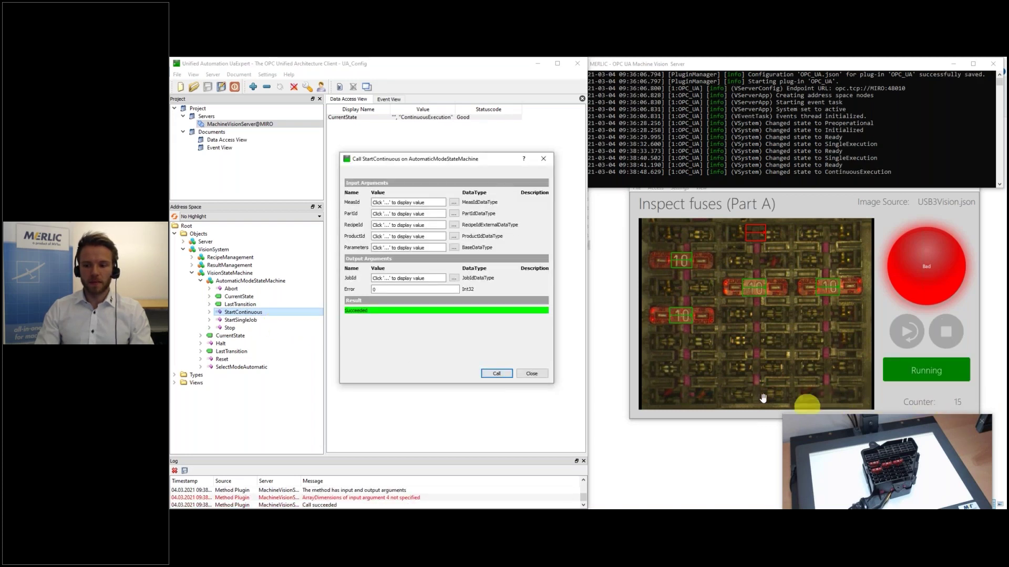
pyautogui.click(525, 370)
# - End the continuous execution by calling Stop on the AutomaticModeStateMachine, and close the call dialog
pyautogui.rightClick(263, 327)
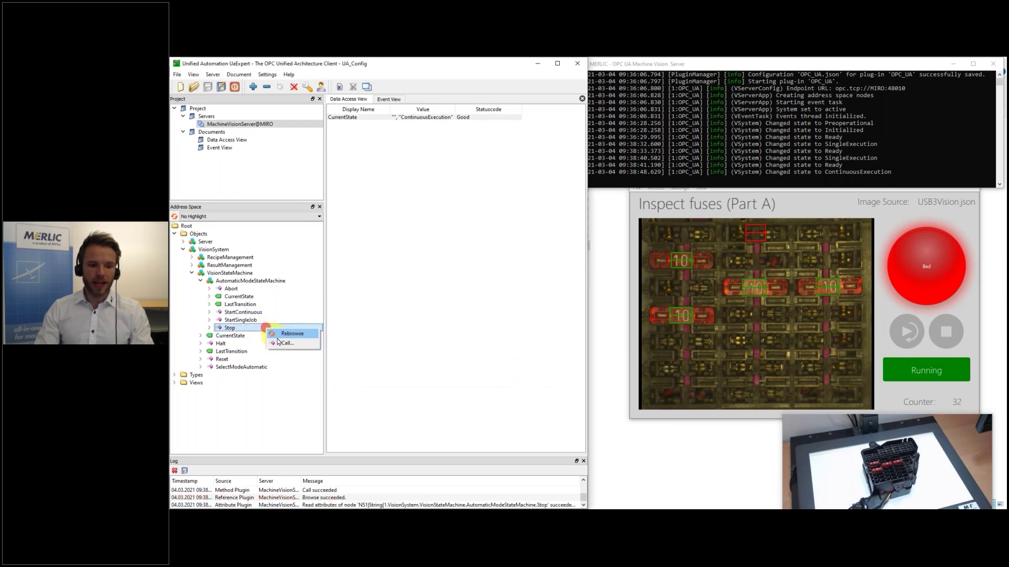
pyautogui.click(279, 341)
pyautogui.click(486, 373)
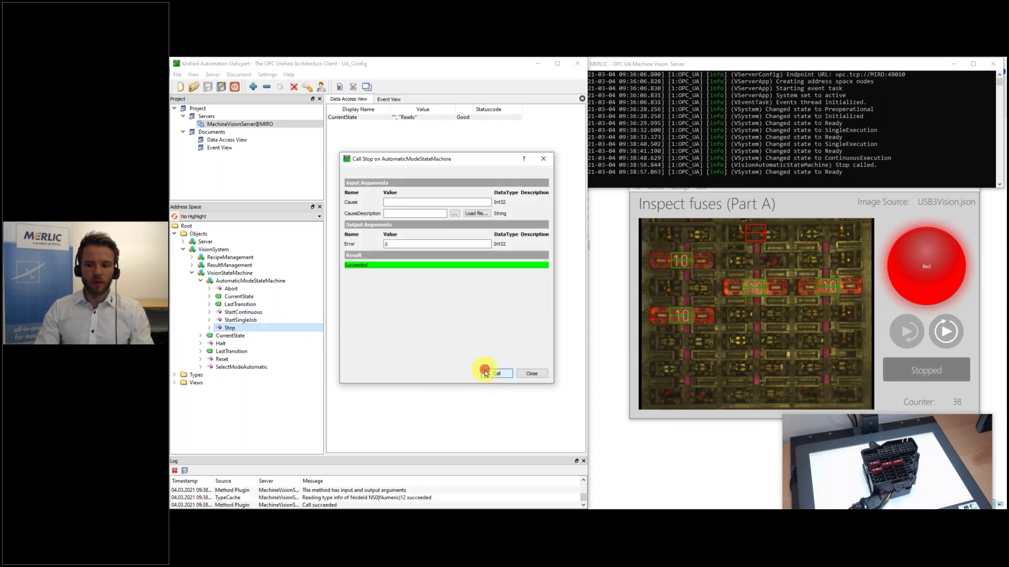
pyautogui.click(526, 373)
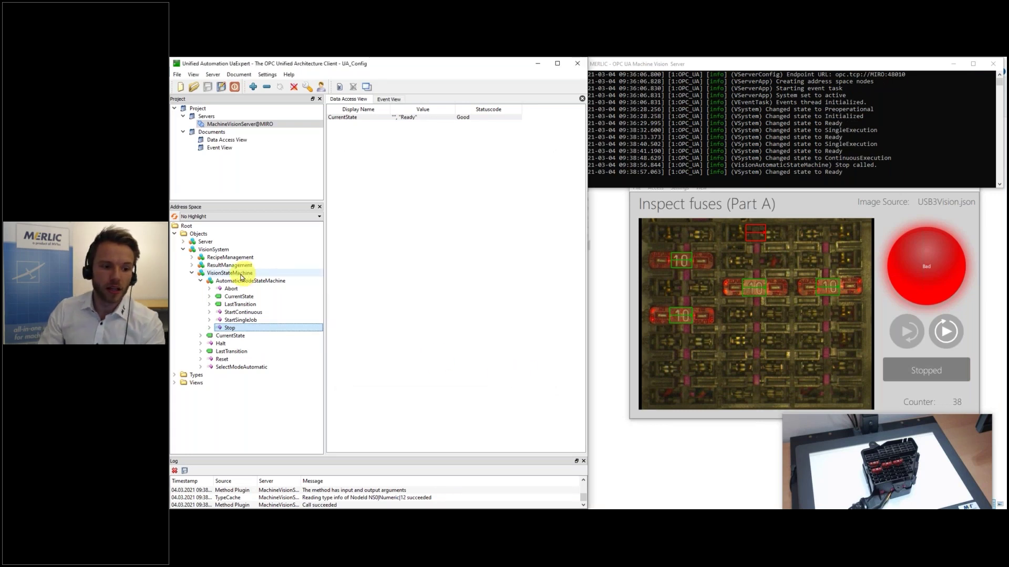
# - Expand the Results folder under ResultManagement and add ResultContent of 1.Result.38 to the Data Access View
pyautogui.click(192, 266)
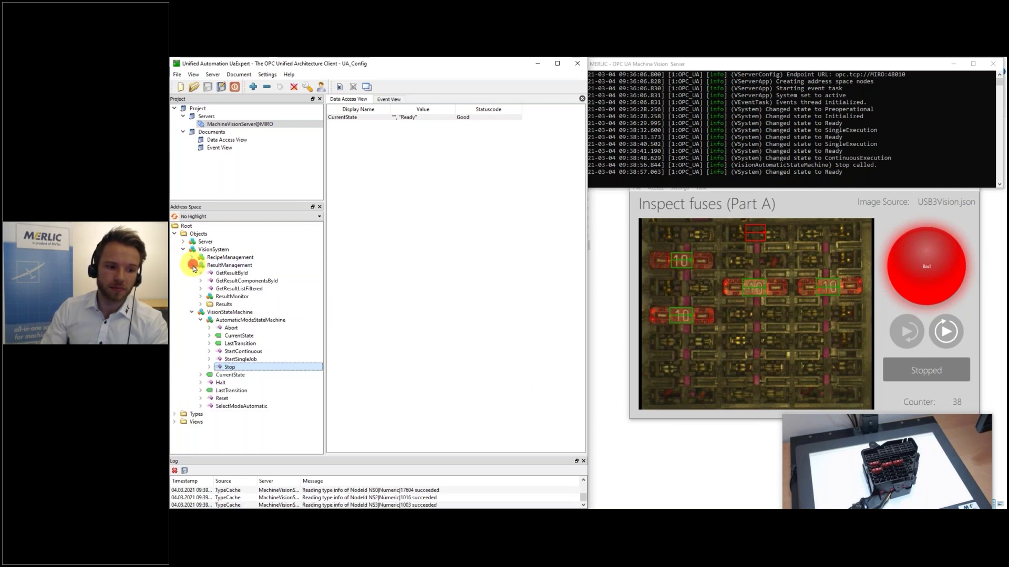
pyautogui.click(201, 305)
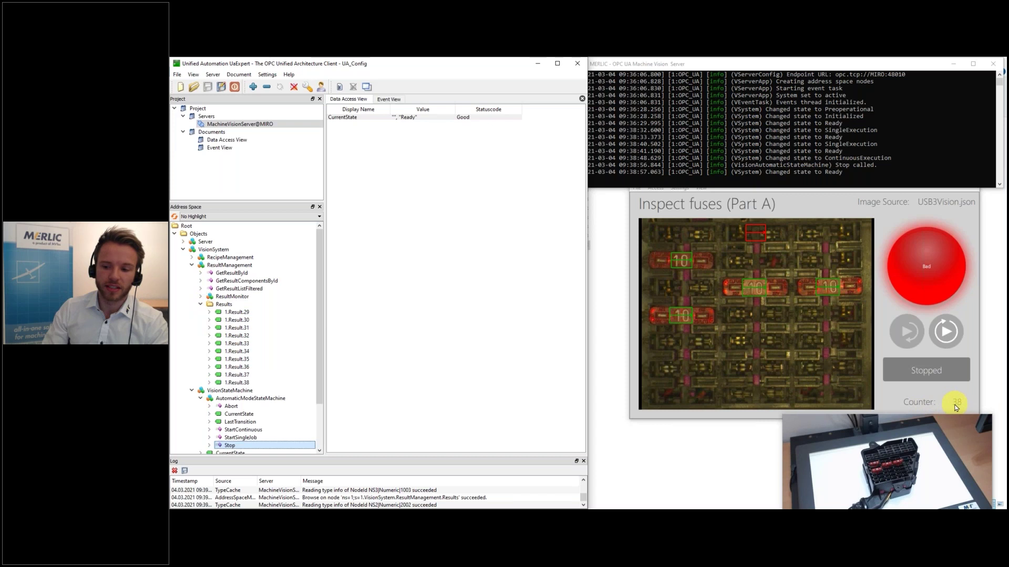
pyautogui.click(209, 382)
pyautogui.scroll(-1, 235, 396)
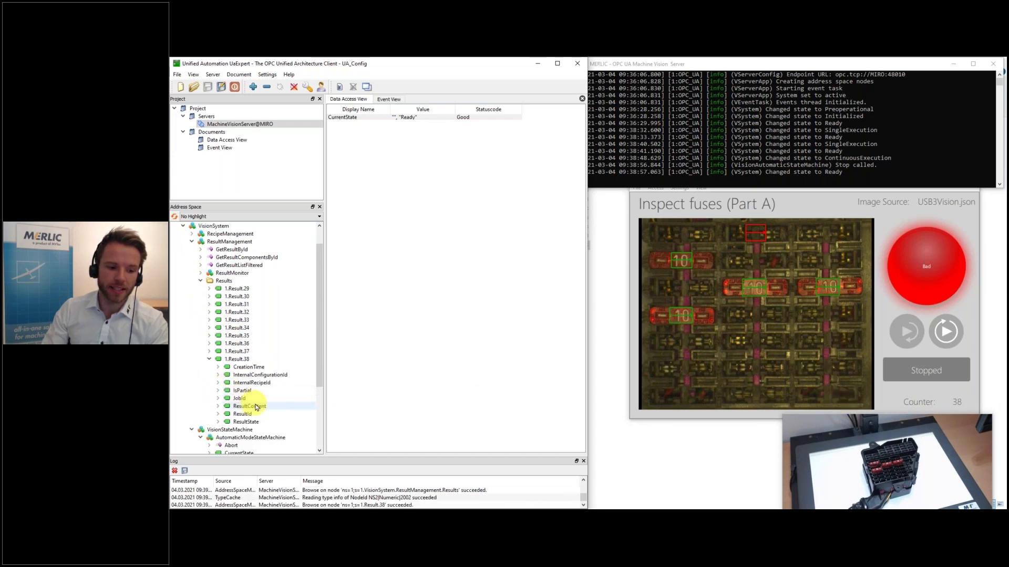
pyautogui.moveTo(247, 406); pyautogui.dragTo(376, 251)
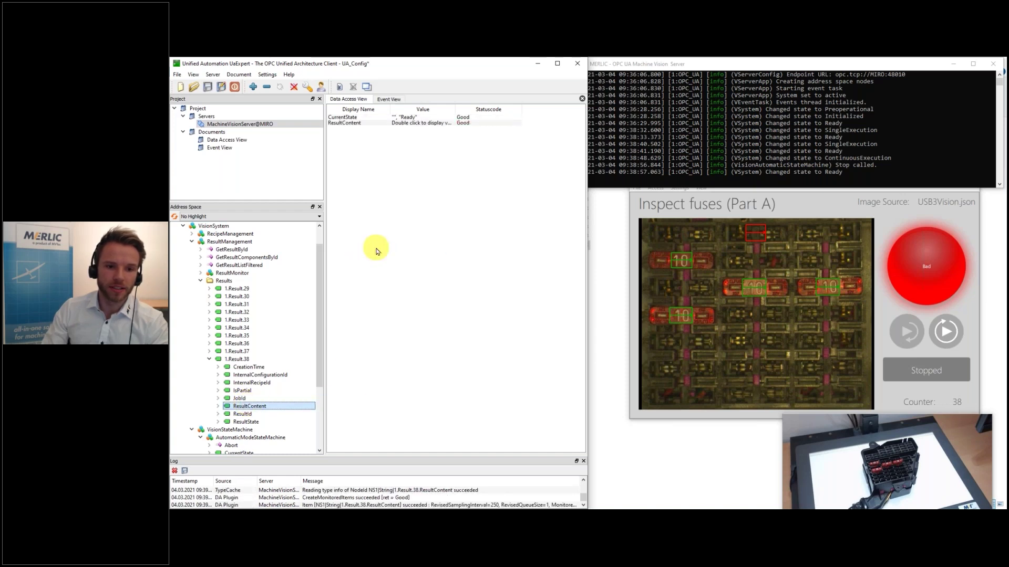
# - Examine the Boolean and String values inside the monitored ResultContent, and close the value window without writing changes
pyautogui.doubleClick(408, 125)
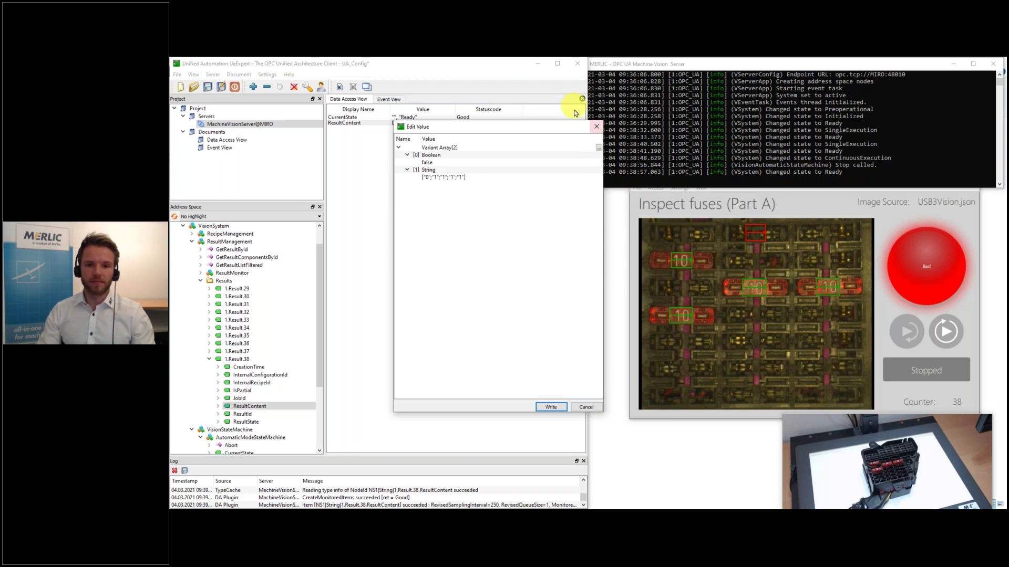
pyautogui.moveTo(587, 128); pyautogui.dragTo(554, 164)
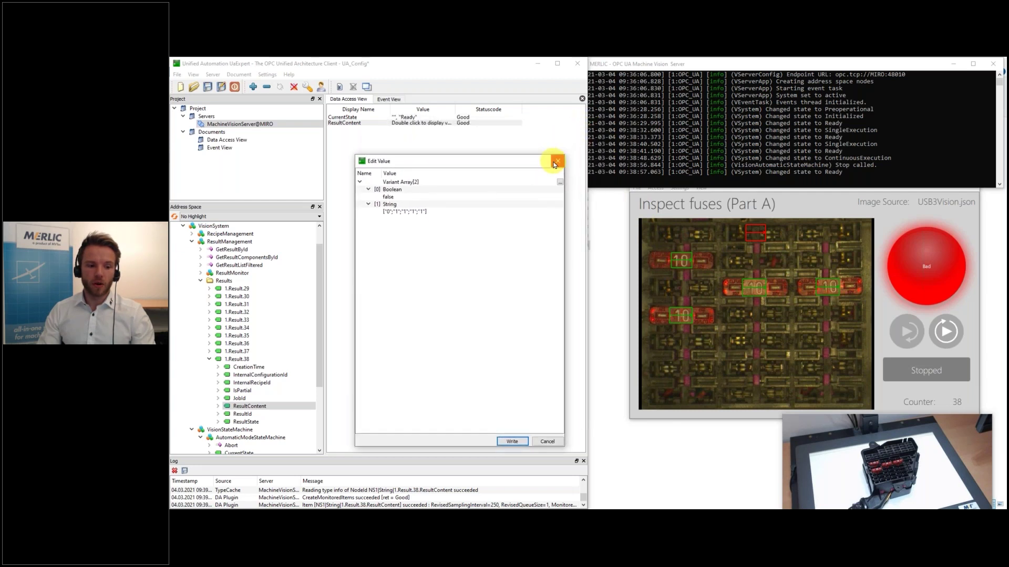
pyautogui.click(554, 163)
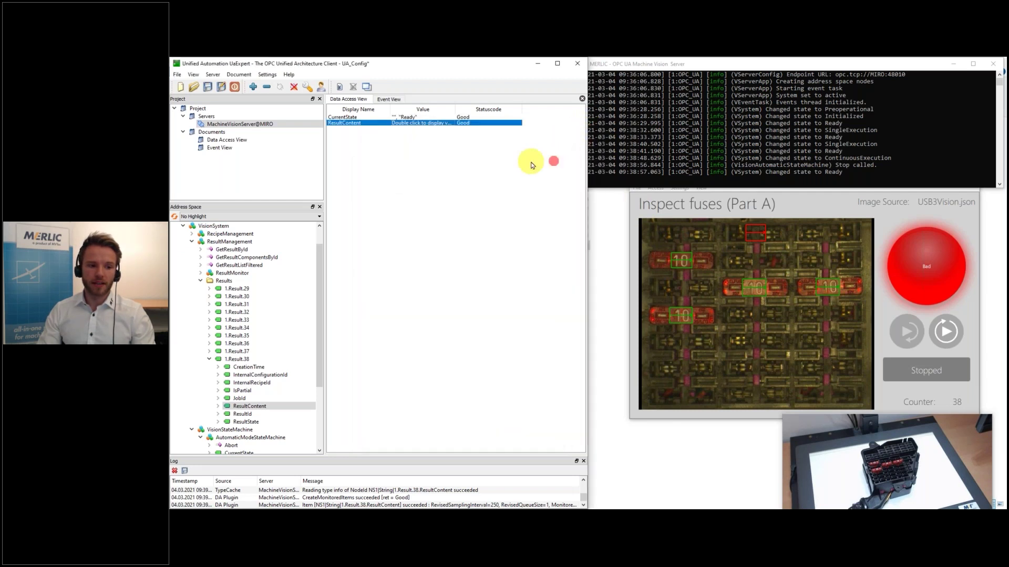
# - Collapse ResultManagement and VisionStateMachine, and call PrepareRecipe under RecipeManagement with the ExternalId's Id set to 1
pyautogui.click(192, 242)
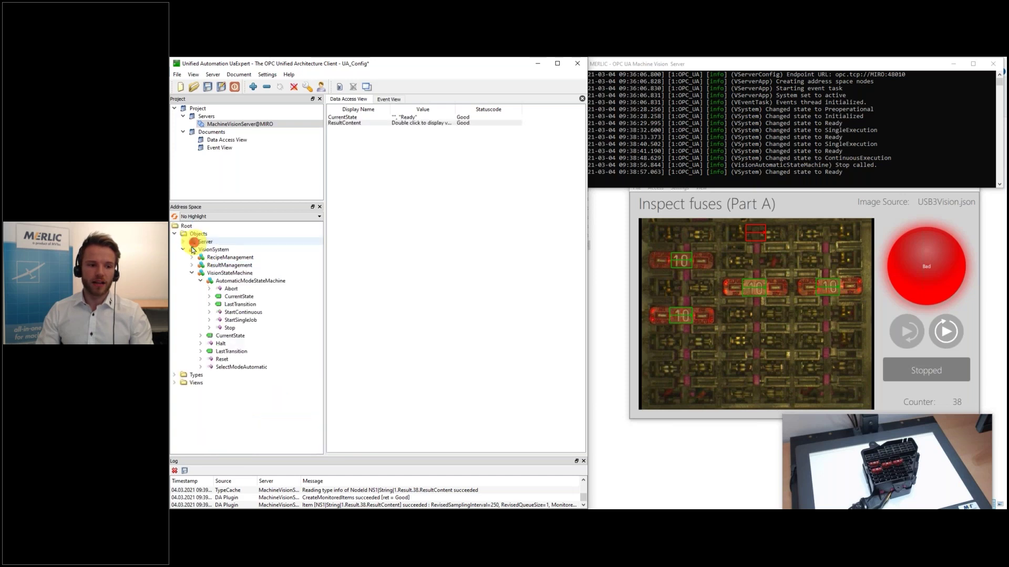
pyautogui.click(192, 274)
pyautogui.click(193, 258)
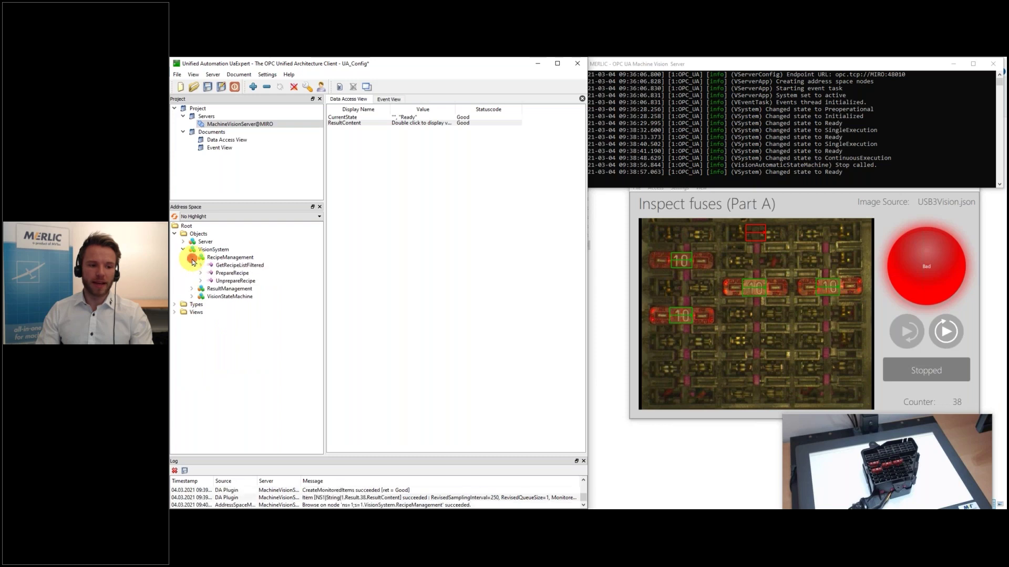
pyautogui.rightClick(215, 274)
pyautogui.click(233, 289)
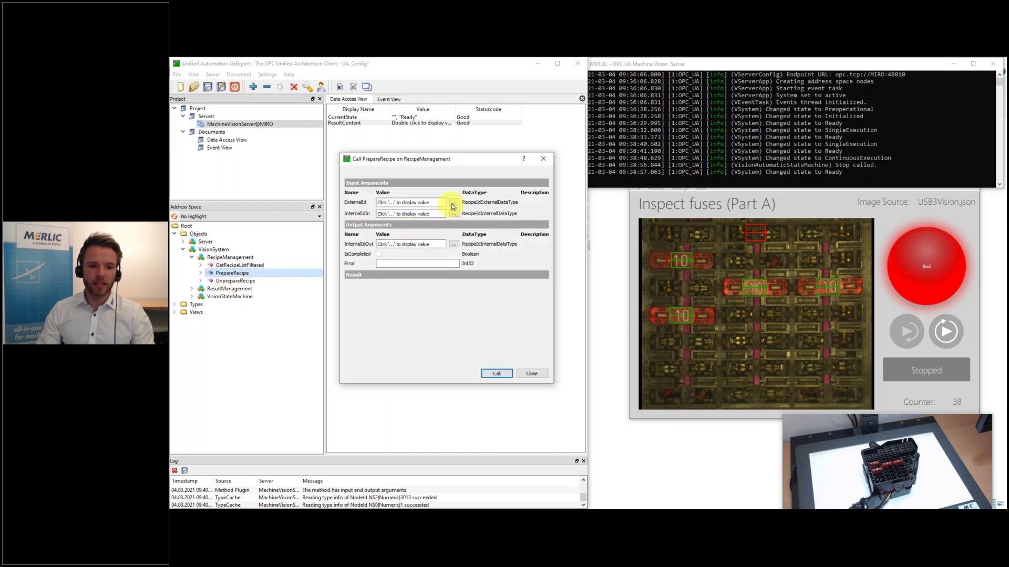
pyautogui.click(453, 204)
pyautogui.click(454, 232)
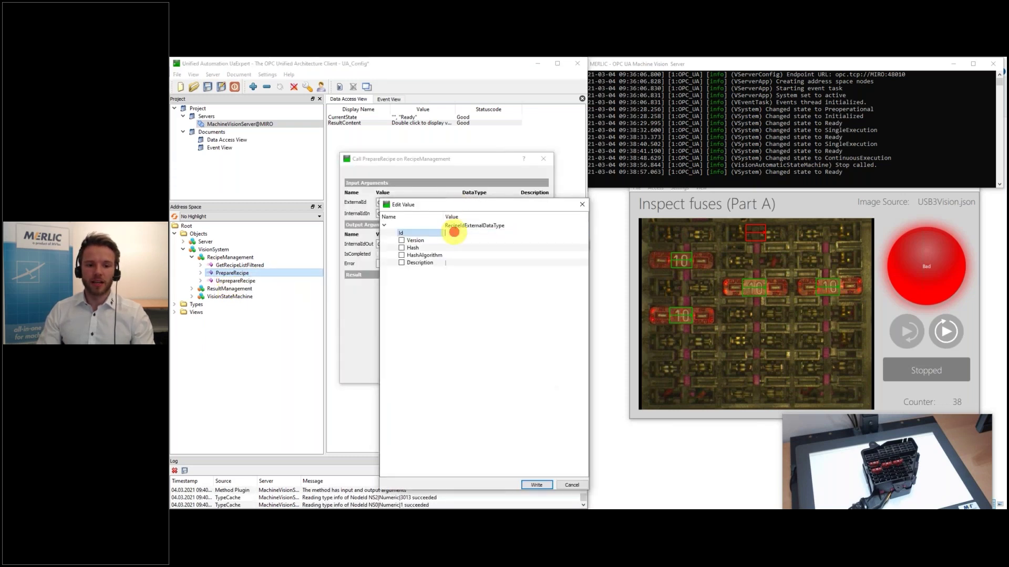
pyautogui.write('1')
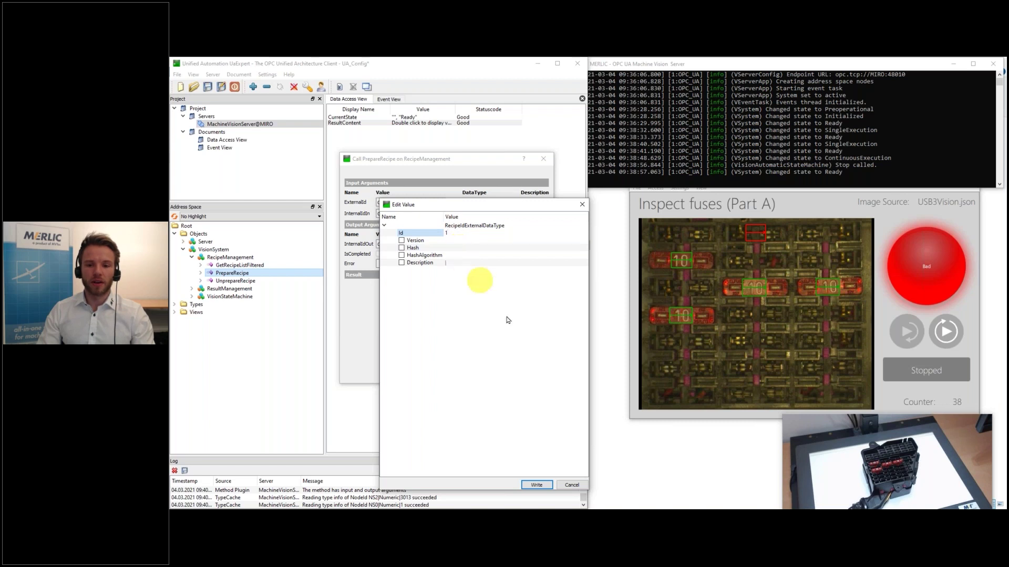
pyautogui.click(537, 486)
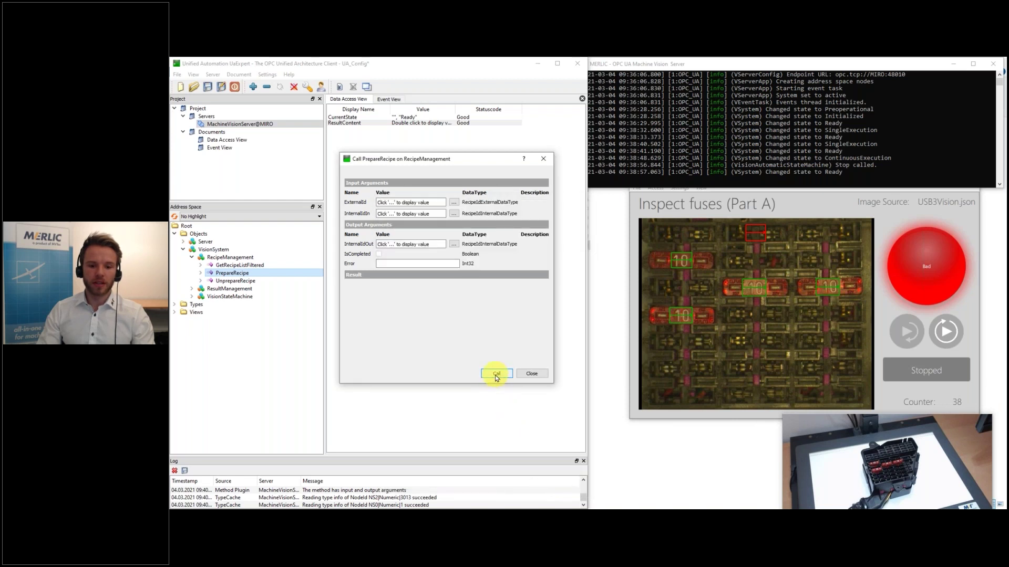
pyautogui.click(497, 374)
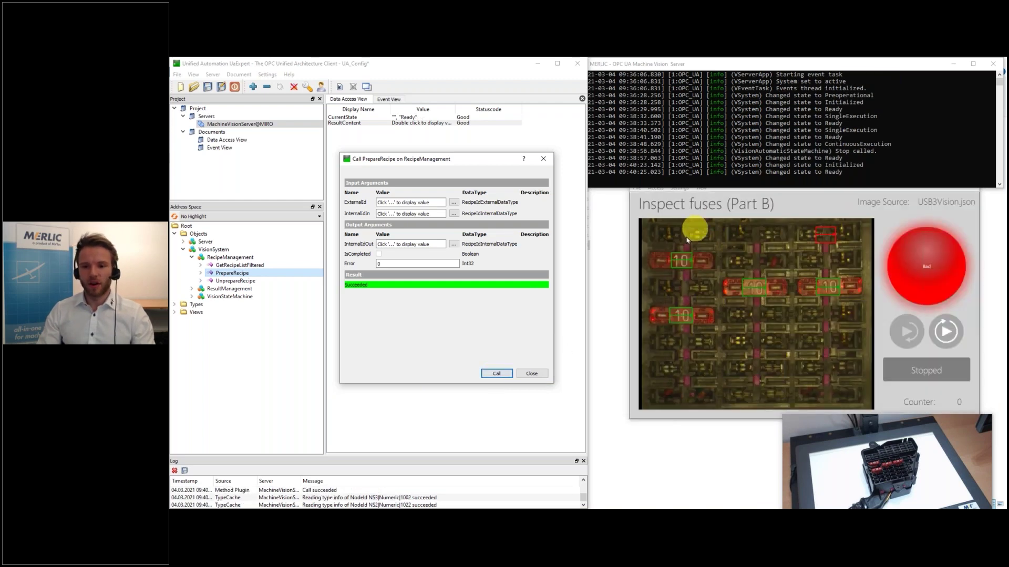
pyautogui.click(543, 159)
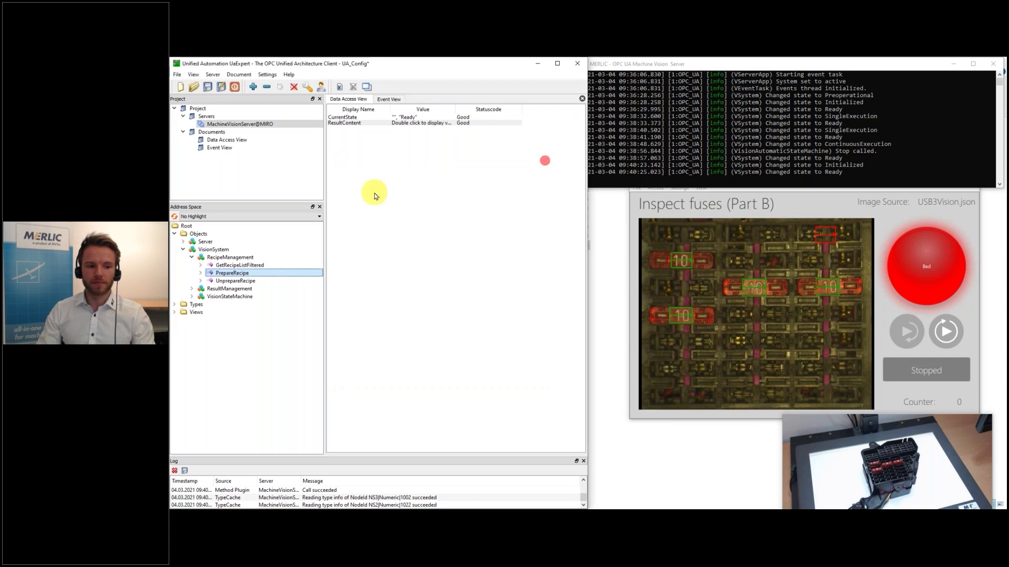
# - Expand VisionStateMachine again and call StartSingleJob to run the Part B inspection once, closing the call dialog
pyautogui.click(193, 296)
pyautogui.click(200, 304)
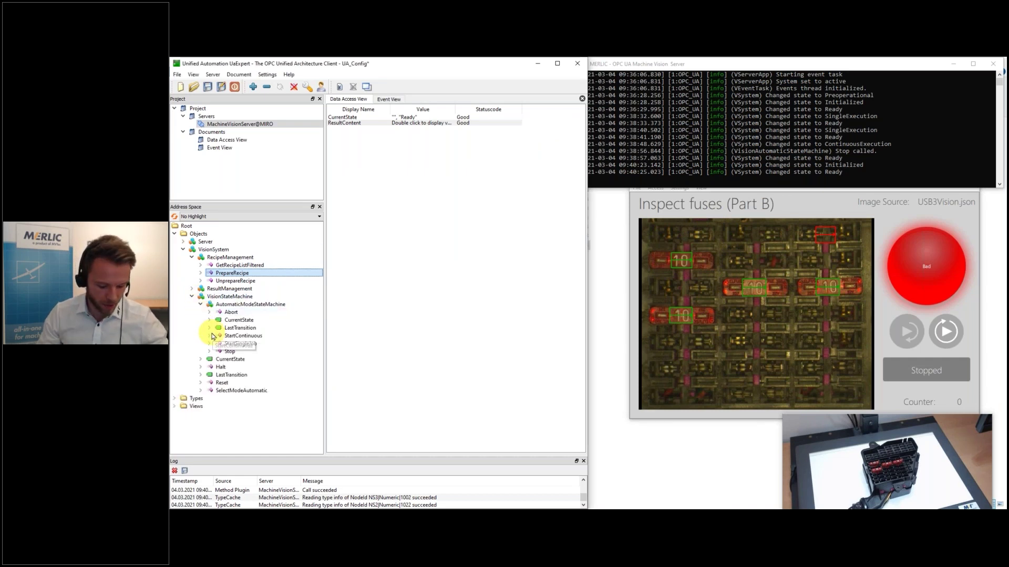
pyautogui.click(211, 336)
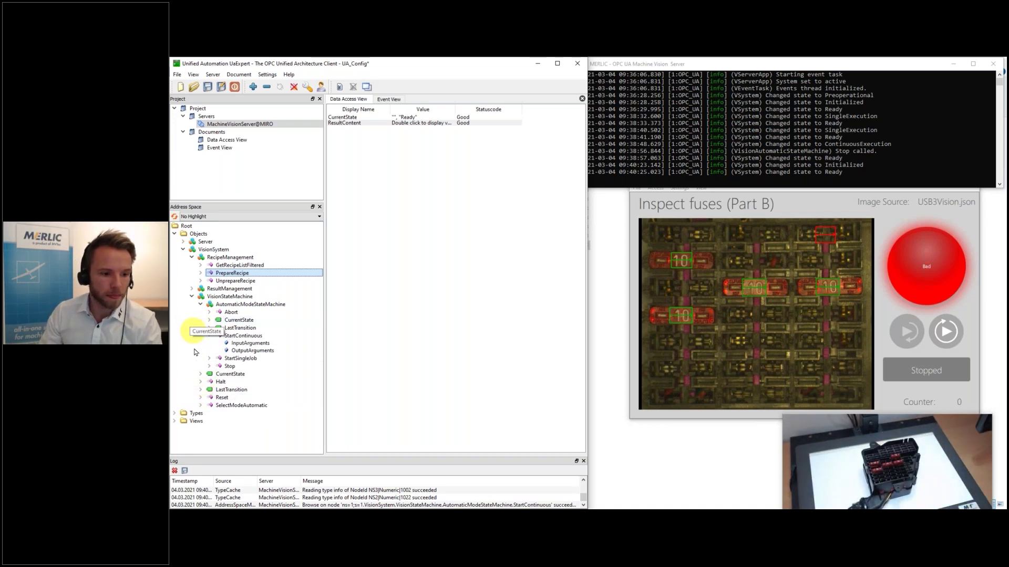
pyautogui.rightClick(223, 358)
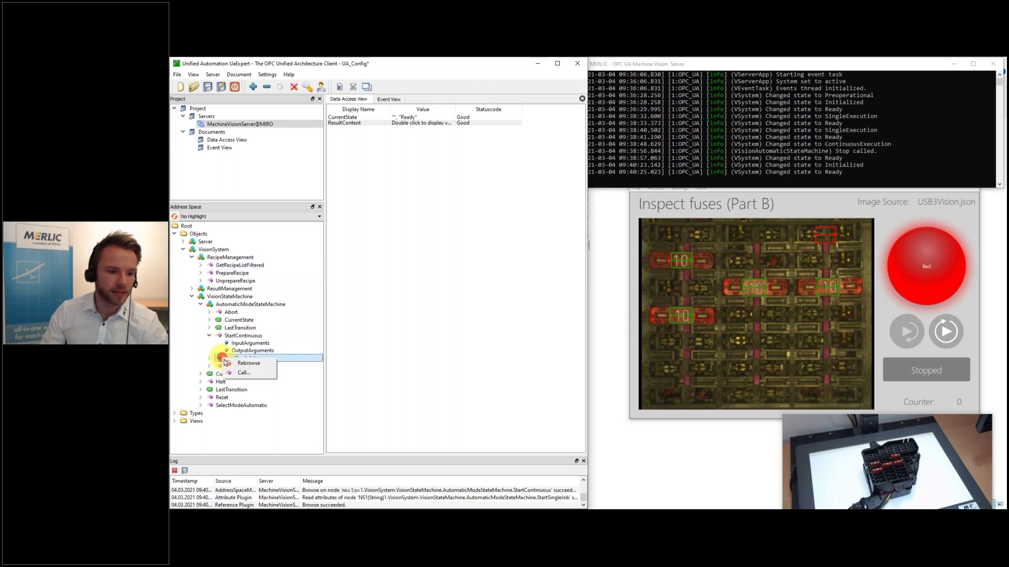
pyautogui.click(234, 372)
pyautogui.click(492, 375)
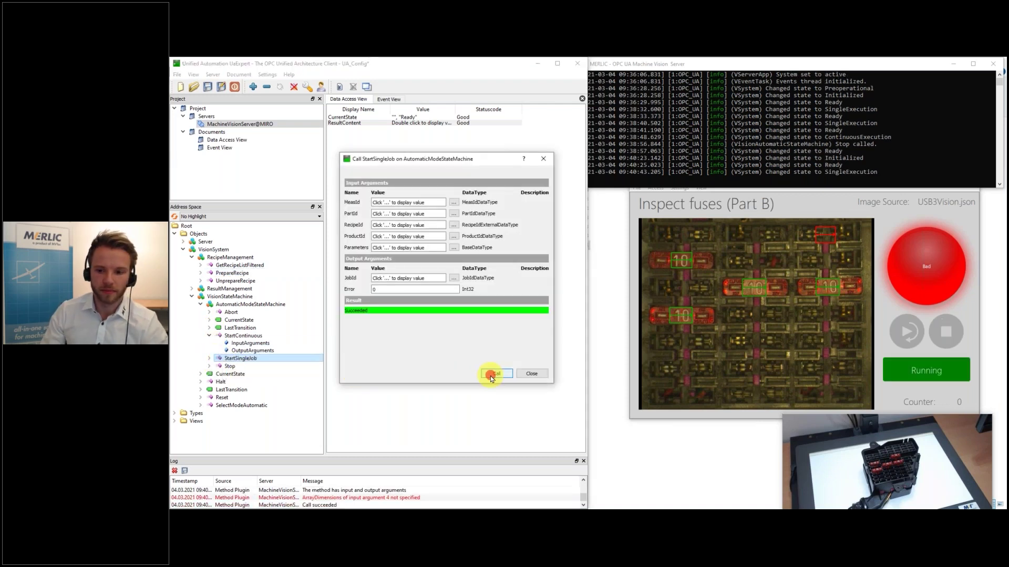
pyautogui.click(531, 374)
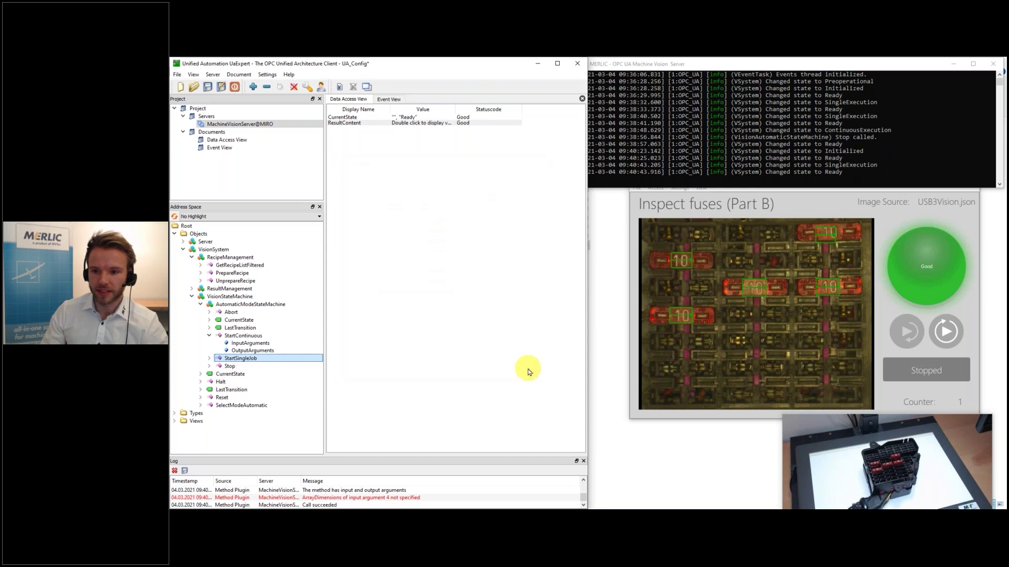